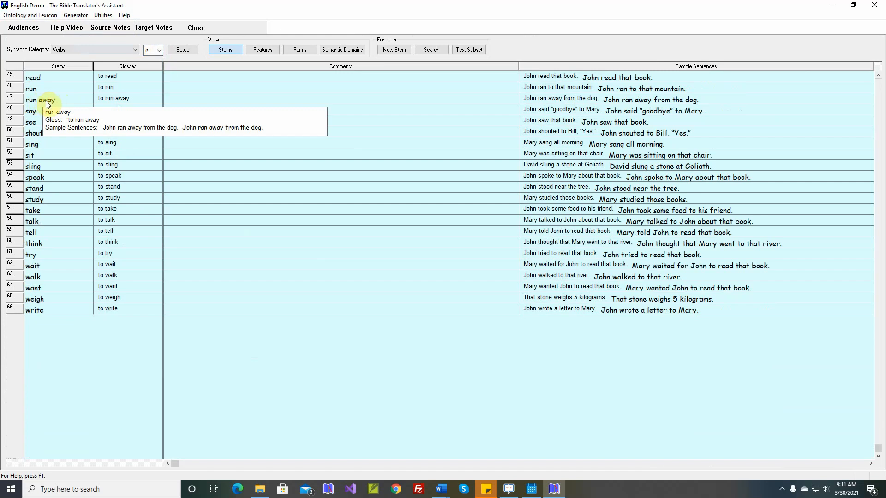
Step: Open the verb stem "run away" for editing and shorten it to "run"
double_click(76, 99)
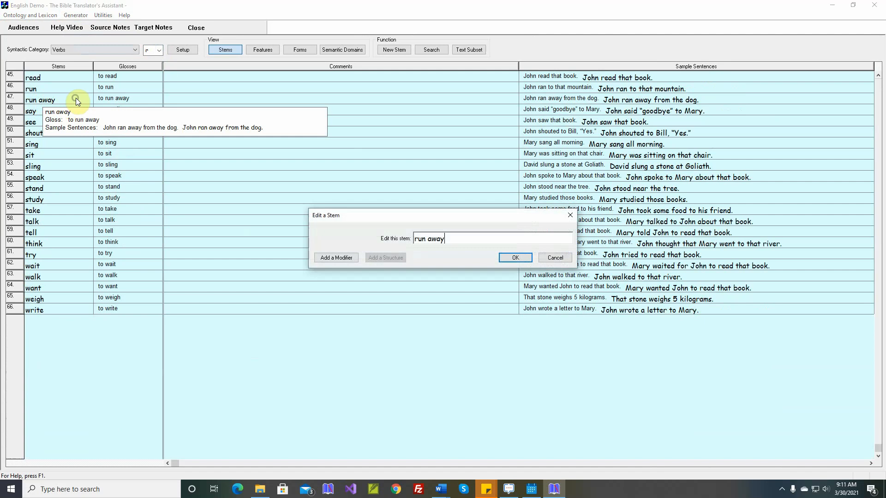
key("BackSpace")
key("BackSpace")
key("BackSpace")
key("BackSpace")
key("BackSpace")
Step: Add the modifier "away" to the stem with the tag Post-Verbal Modifier and the gloss "away", and accept the edited stem
left_click(339, 258)
type("away")
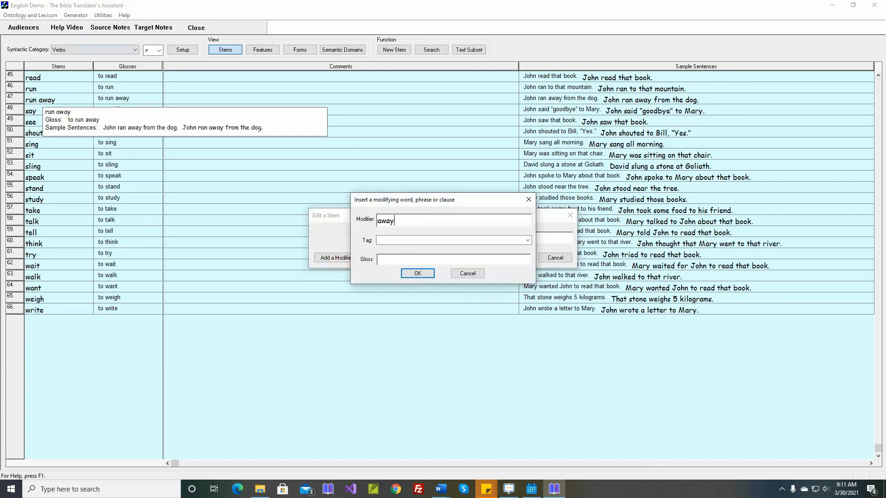
left_click(528, 240)
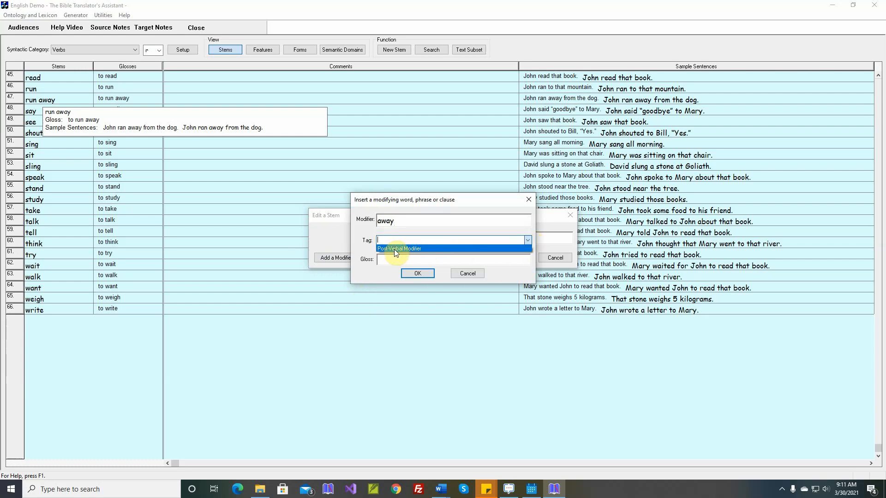
left_click(413, 249)
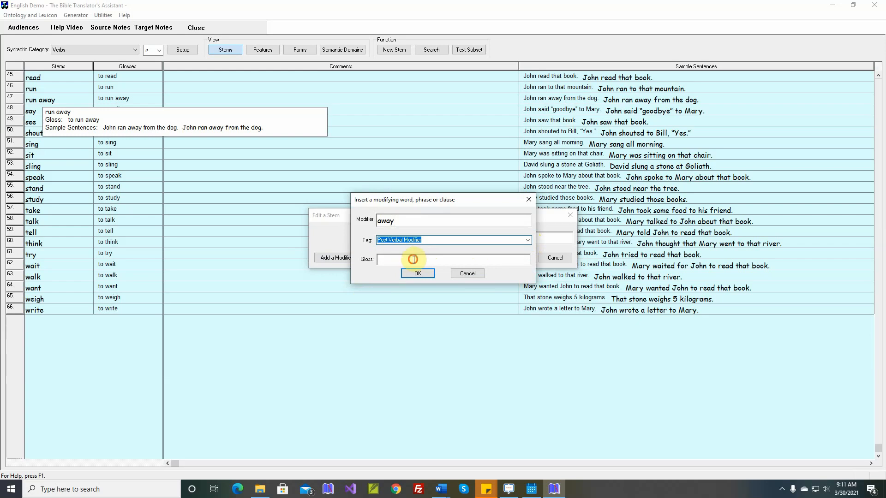
left_click(413, 259)
type("away")
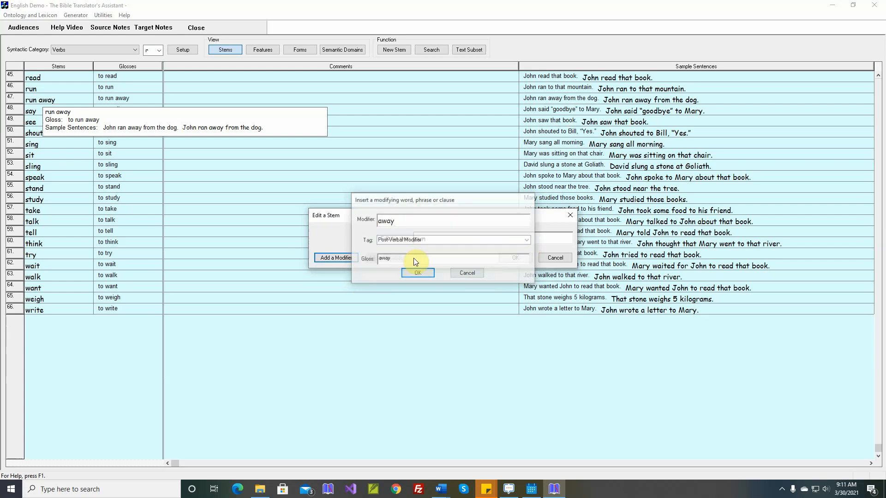
key("Return")
left_click(515, 258)
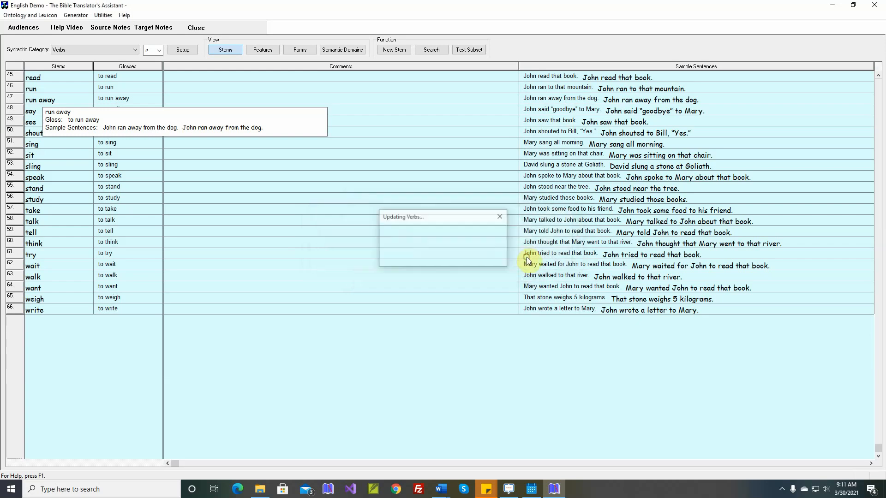
Step: Set the stem's Past form to "ran" with a blank sample sentence
double_click(349, 248)
key("BackSpace")
key("BackSpace")
key("BackSpace")
key("BackSpace")
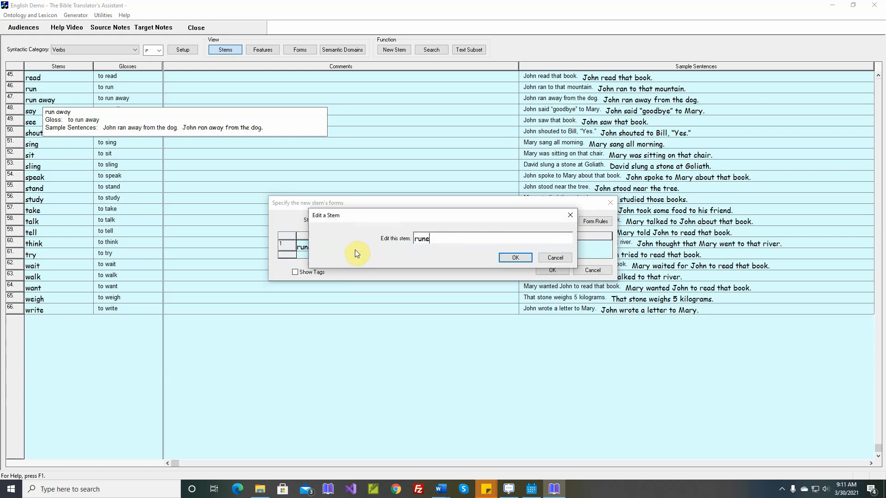
type("an")
key("Return")
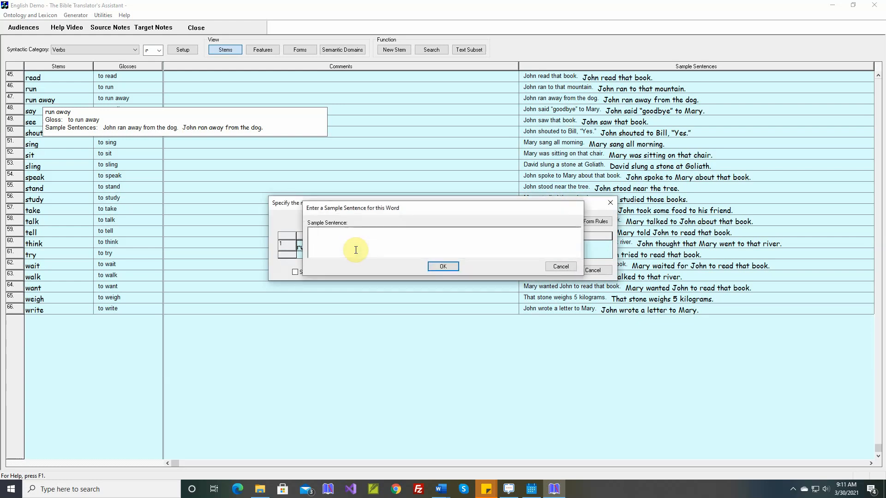
key("Return")
Step: Set the stem's Perfect form to "run" with a blank sample sentence, and accept the forms and the existing gloss
double_click(383, 248)
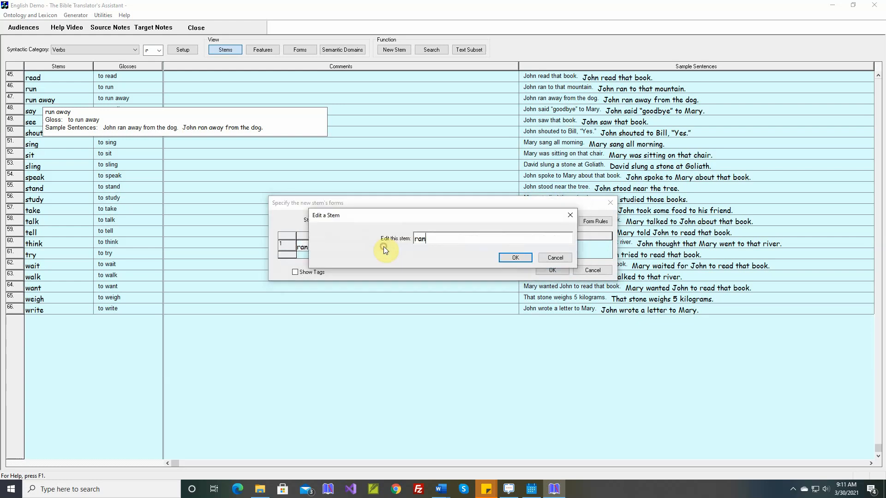
key("BackSpace")
key("BackSpace")
type("un")
key("Return")
key("Return")
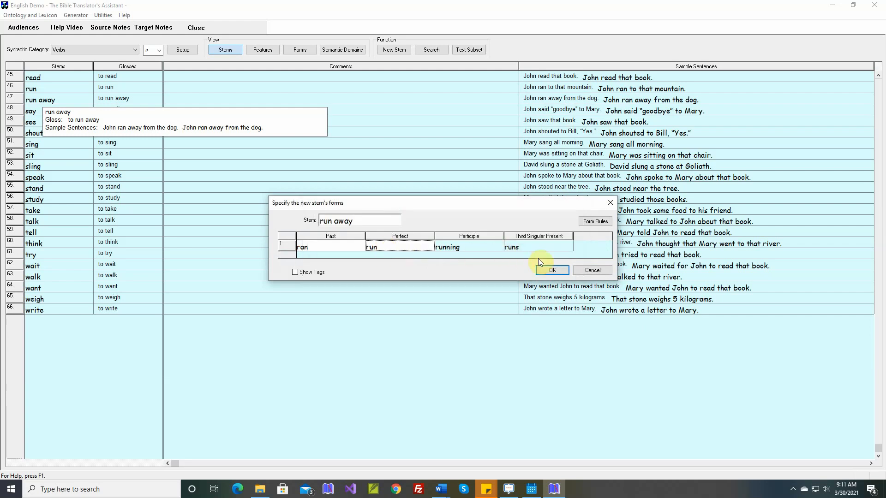
left_click(553, 270)
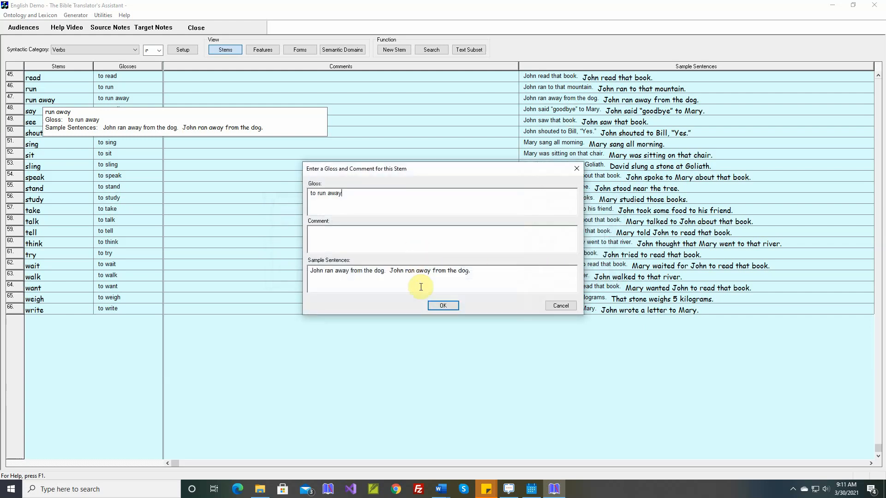
left_click(436, 305)
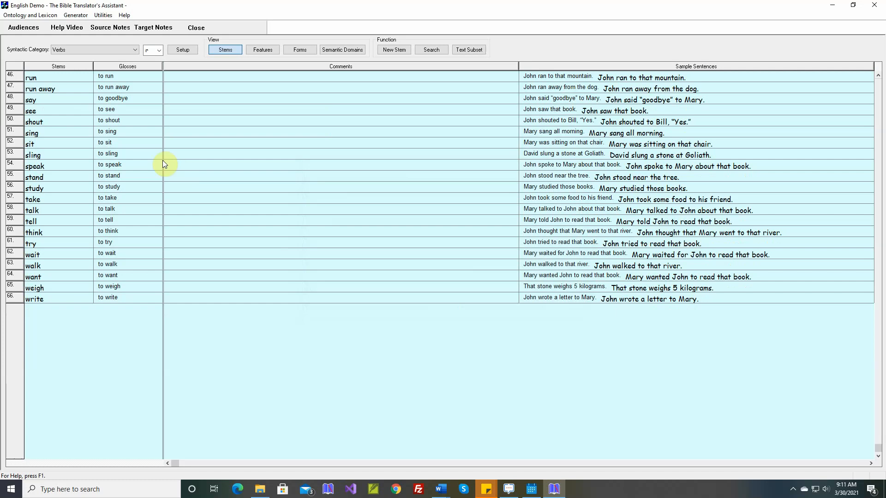
Step: Open the Lexicon and Grammar Development view of the generator
left_click(80, 16)
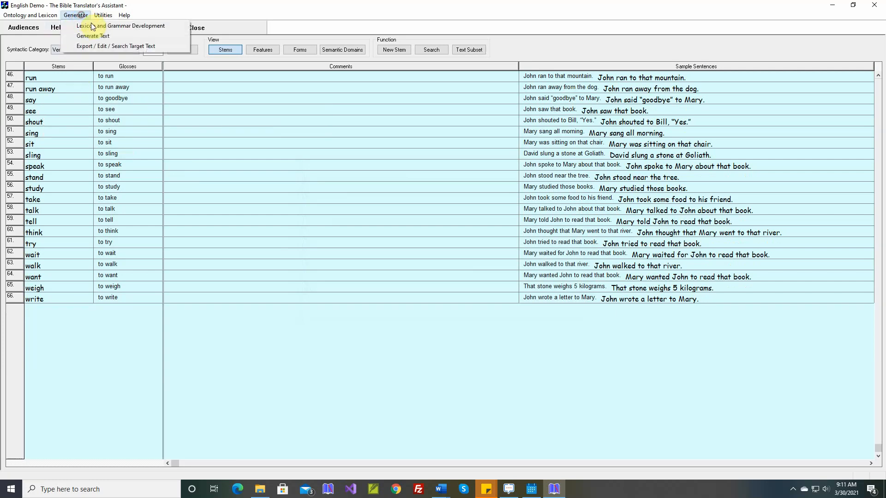
left_click(93, 25)
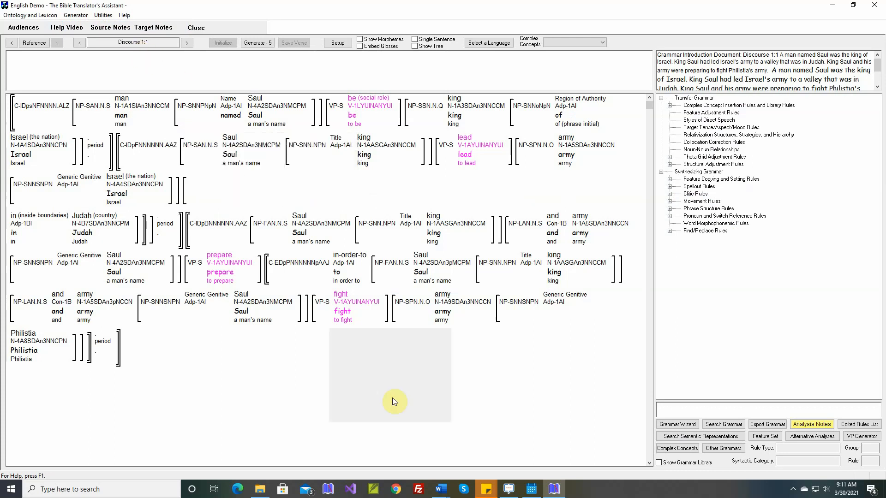
Step: Switch to the Word document 1. Grammar Introduction-English.docx and examine the numbering and target translations of the Discourse passages and their single sentences
left_click(442, 493)
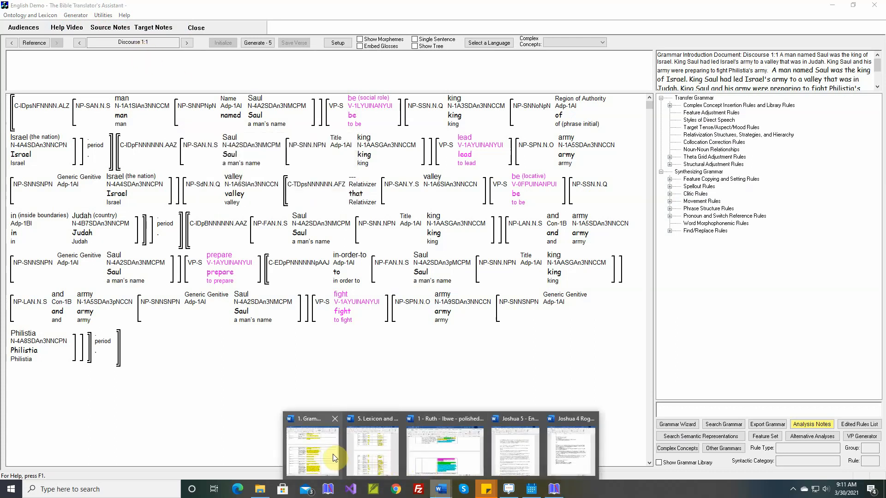
left_click(333, 454)
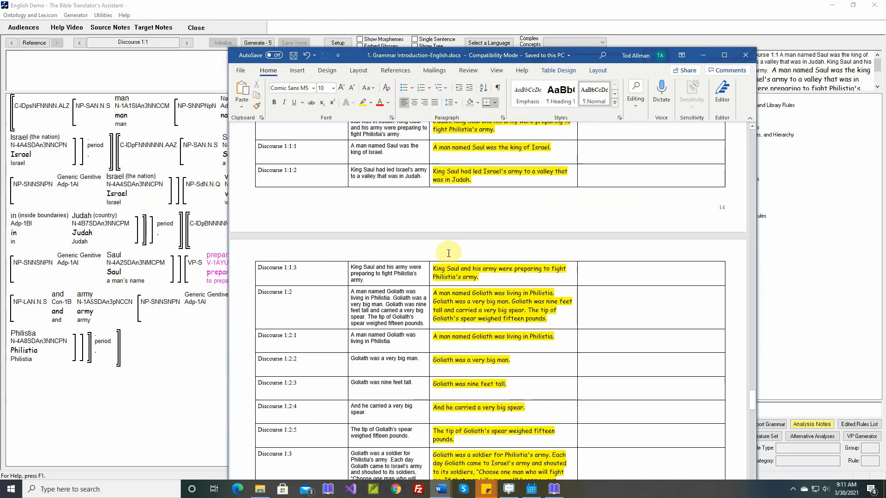
scroll(451, 253, "up", 5)
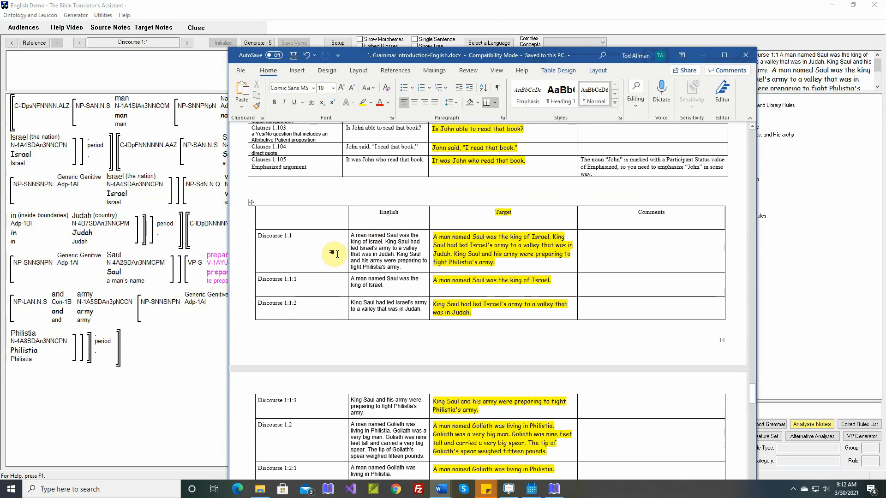
scroll(338, 255, "up", 3)
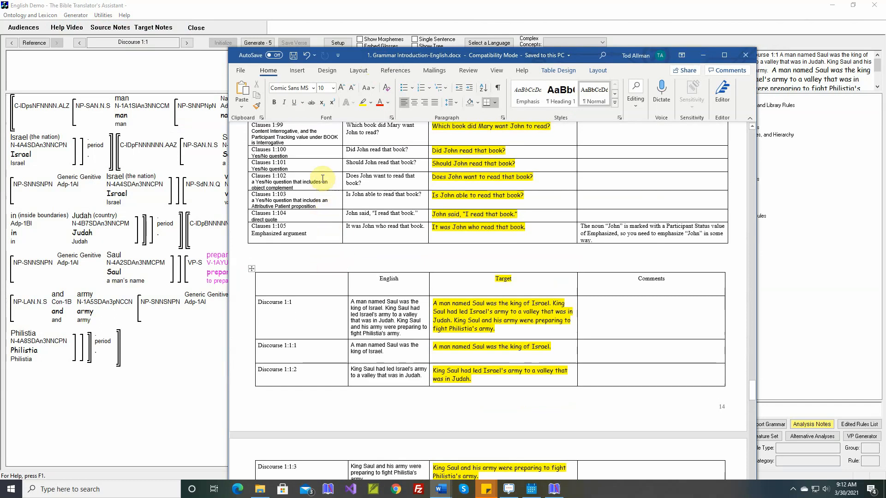
scroll(323, 170, "up", 4)
scroll(340, 246, "down", 6)
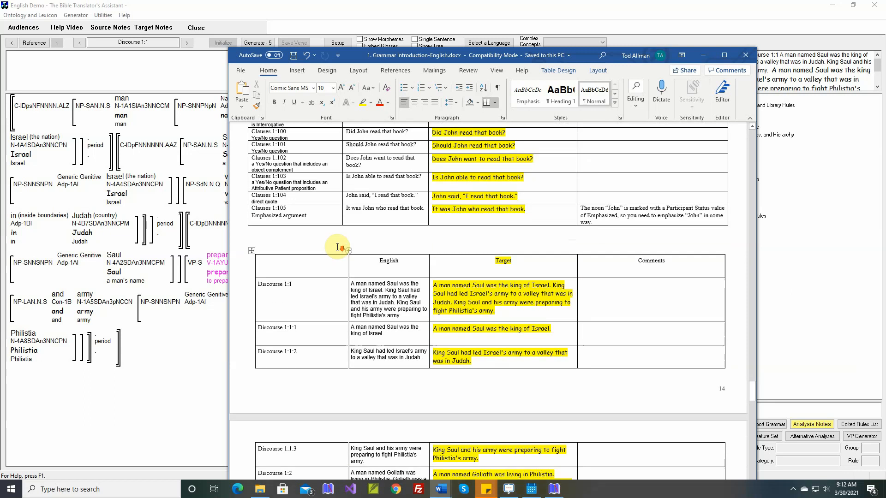
scroll(337, 245, "down", 3)
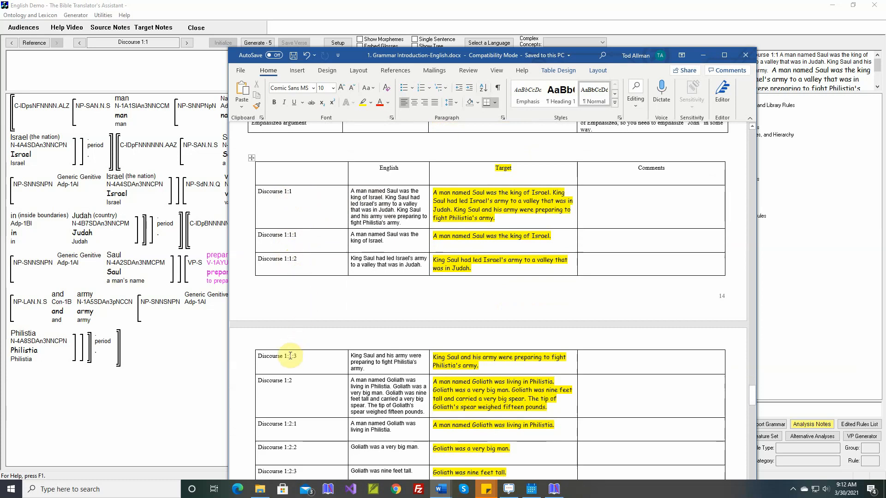
scroll(300, 369, "down", 1)
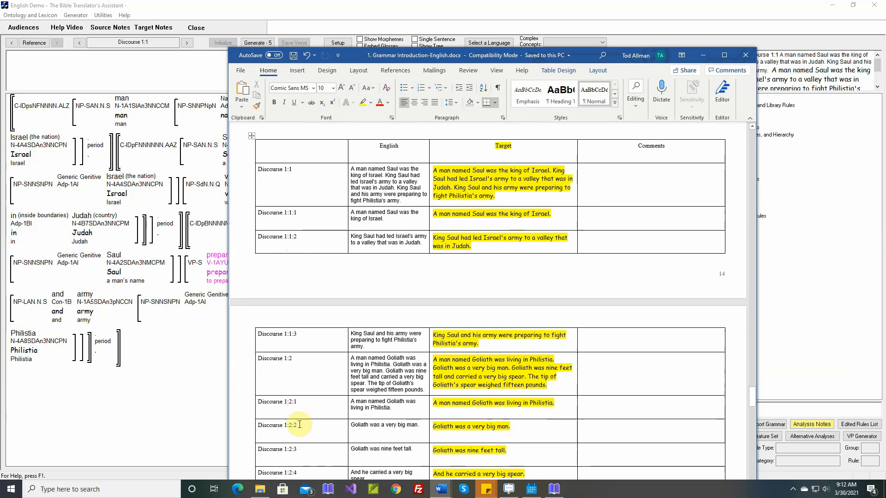
scroll(306, 446, "down", 4)
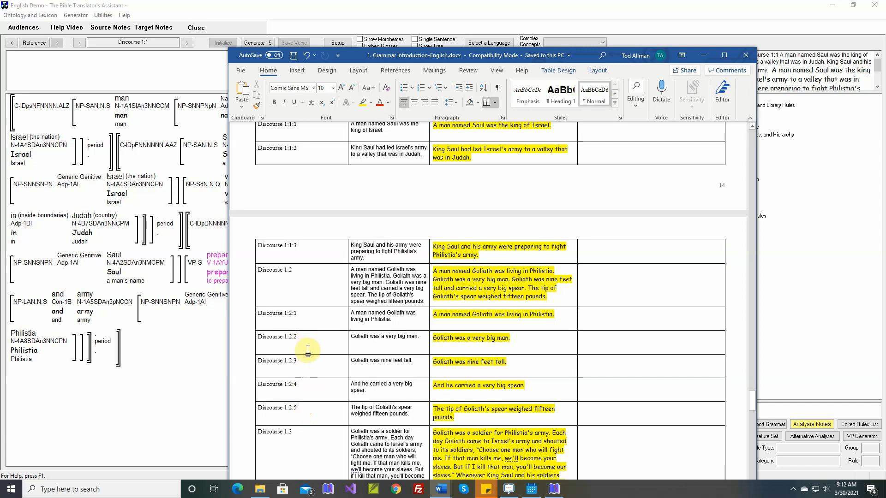
scroll(307, 350, "up", 7)
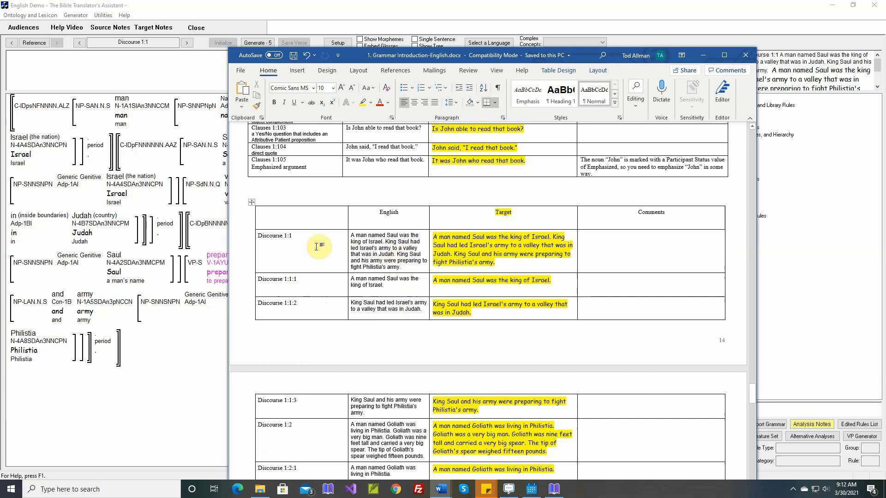
Step: Switch back to The Bible Translator's Assistant and turn on Single Sentence mode for Discourse 1:1
left_click(193, 79)
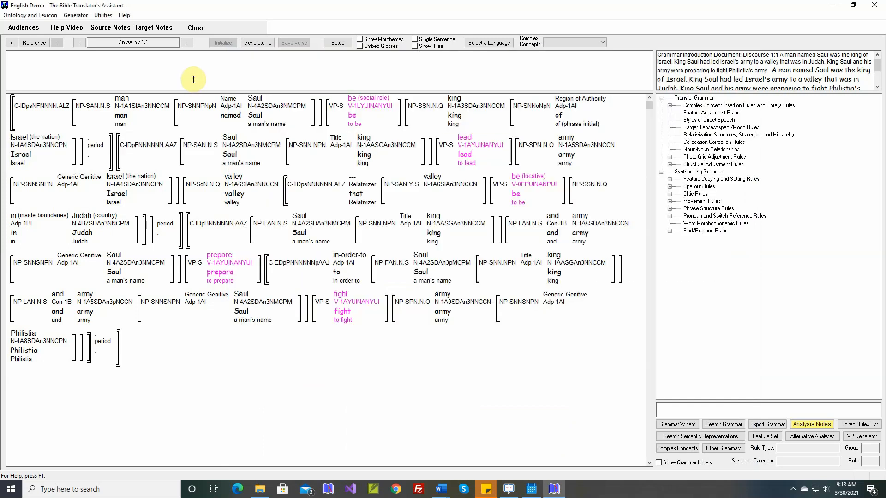
left_click(415, 40)
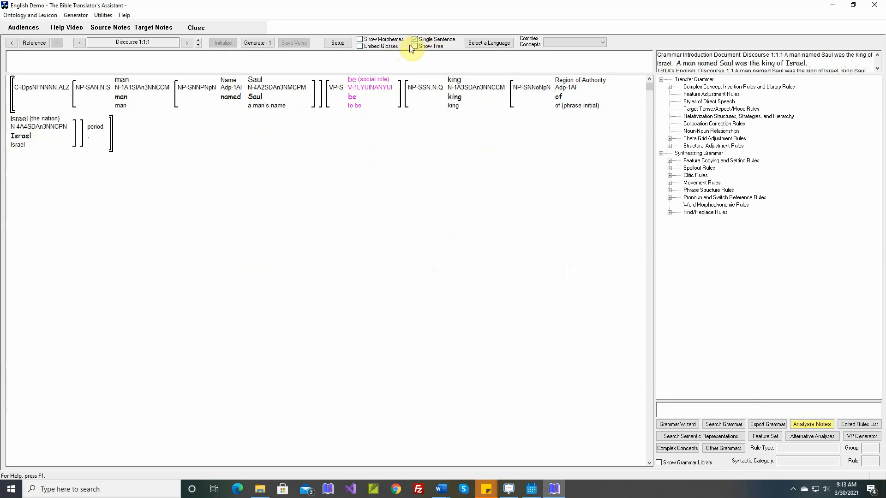
Step: Check the target translation of Discourse 1:1:1 in the Grammar Introduction-English Word document and return to The Bible Translator's Assistant
mouse_move(302, 93)
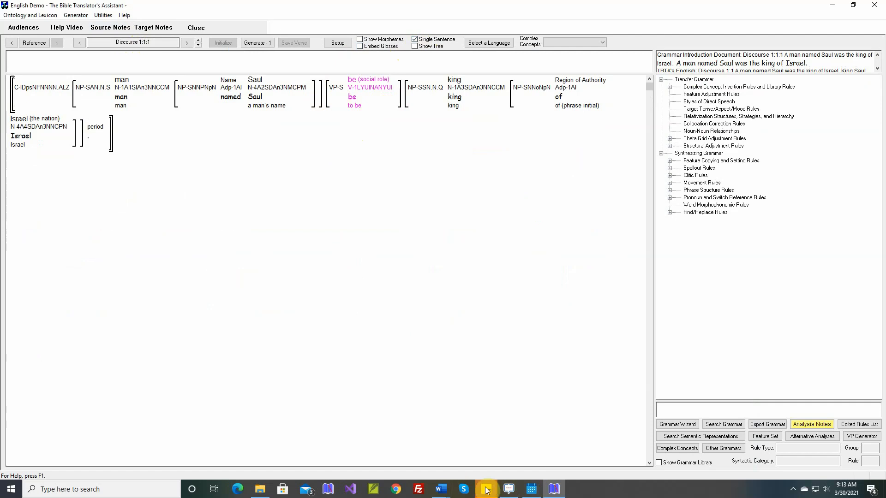
left_click(440, 492)
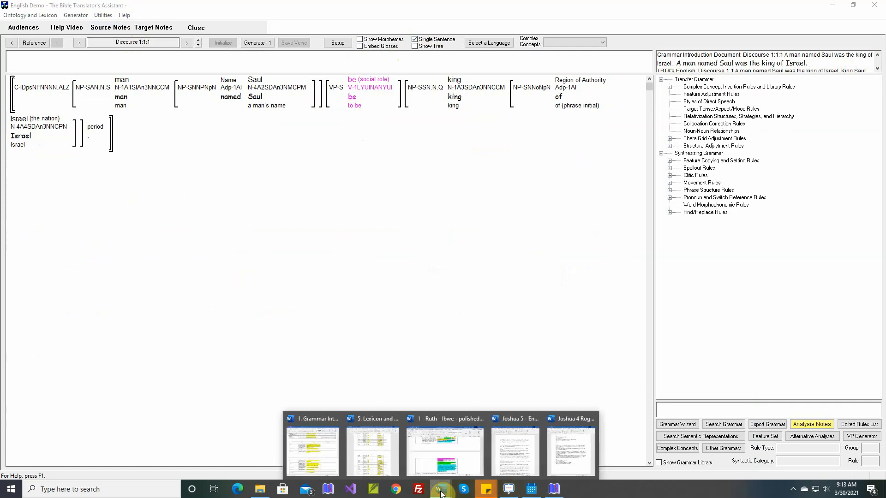
left_click(331, 456)
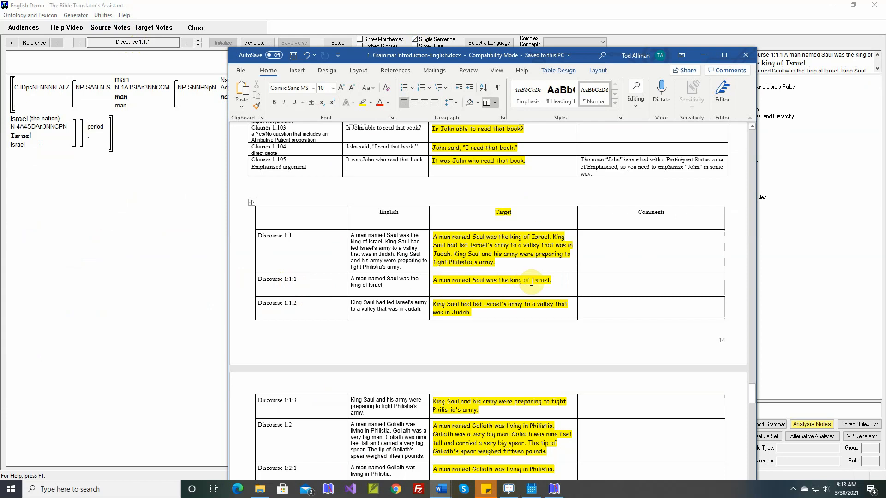
left_click(818, 125)
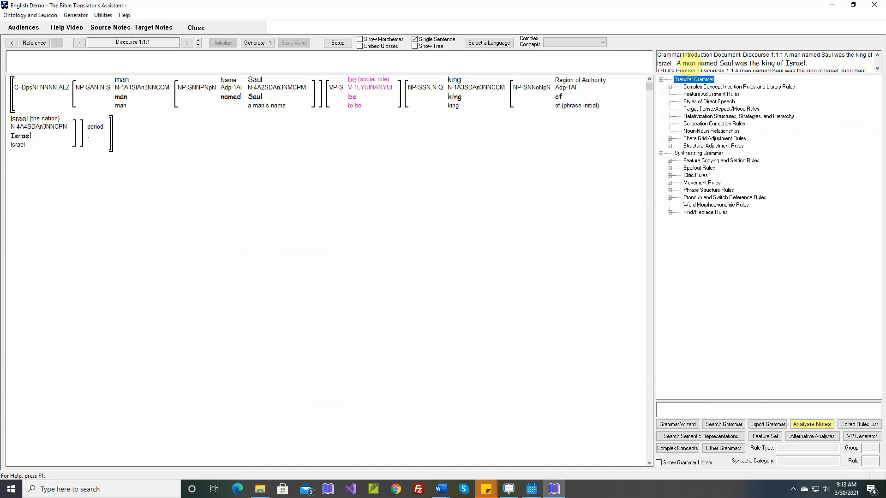
Step: Open the theta grid adjustment rule of the social-role verb "be" in Discourse 1:1:1
mouse_move(506, 81)
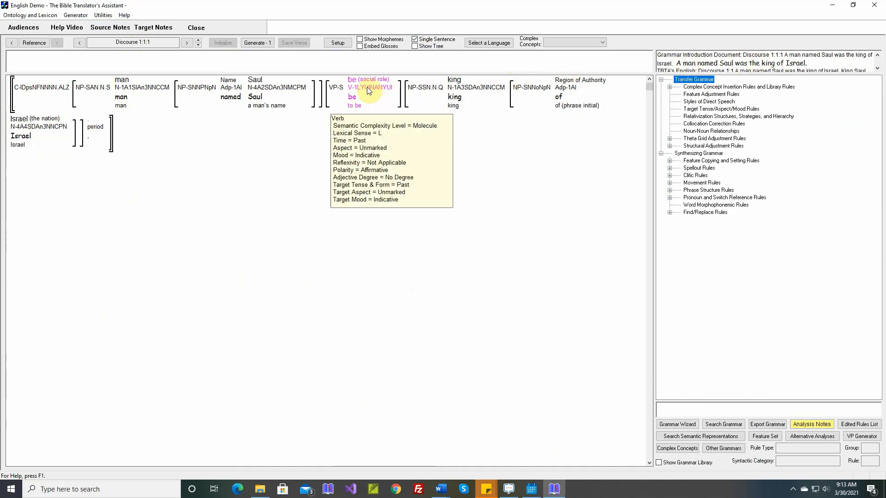
mouse_move(369, 92)
right_click(369, 89)
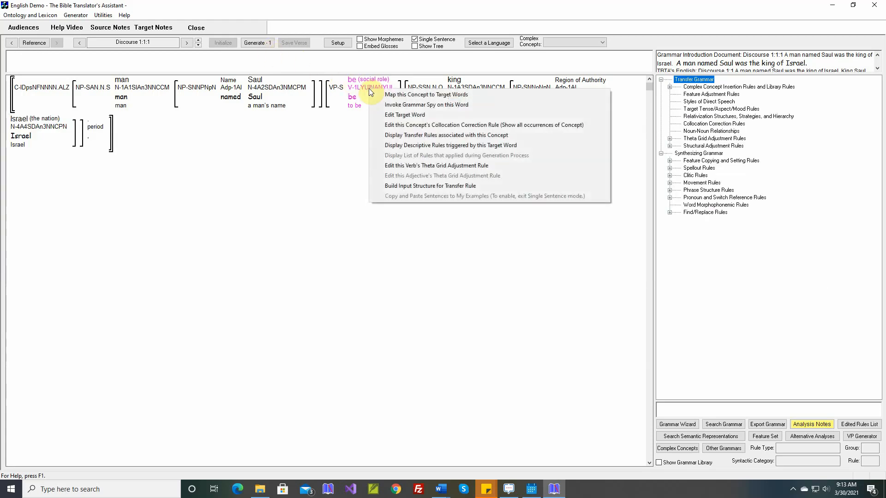
left_click(396, 166)
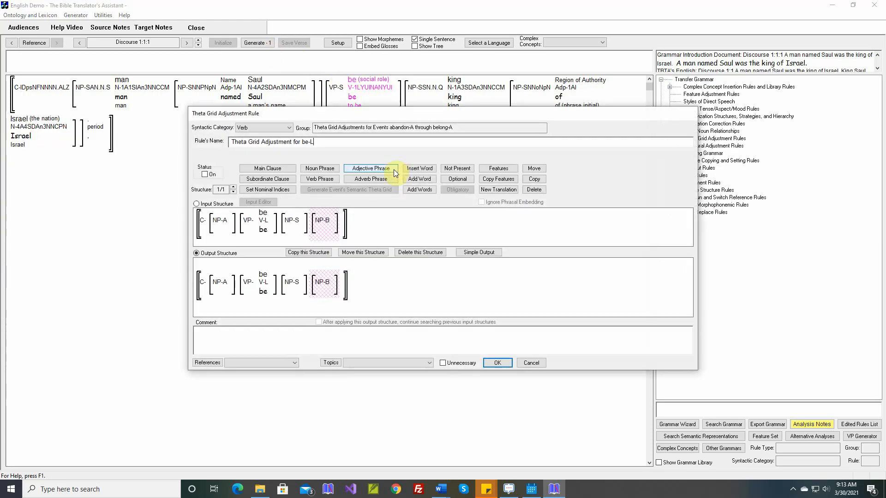
Step: In the be-L rule's simple output, set the Beneficiary to Oblique1 with the adposition "for", and turn the rule on
mouse_move(263, 213)
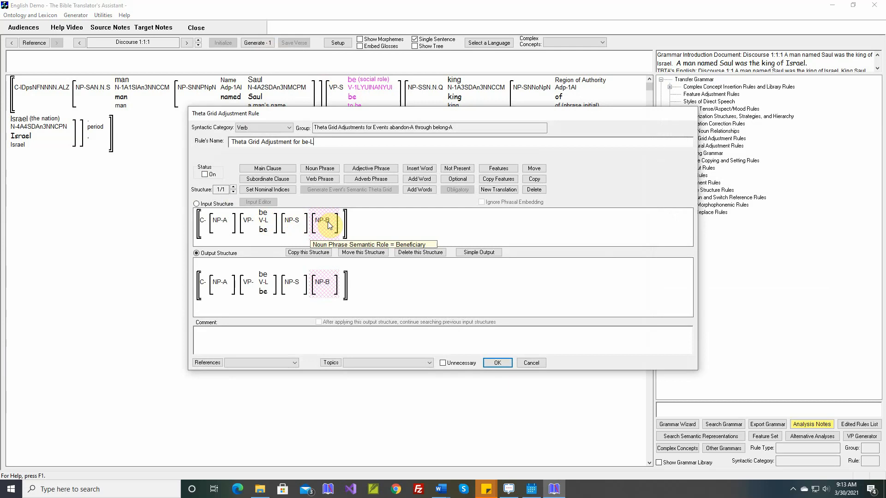
left_click(476, 253)
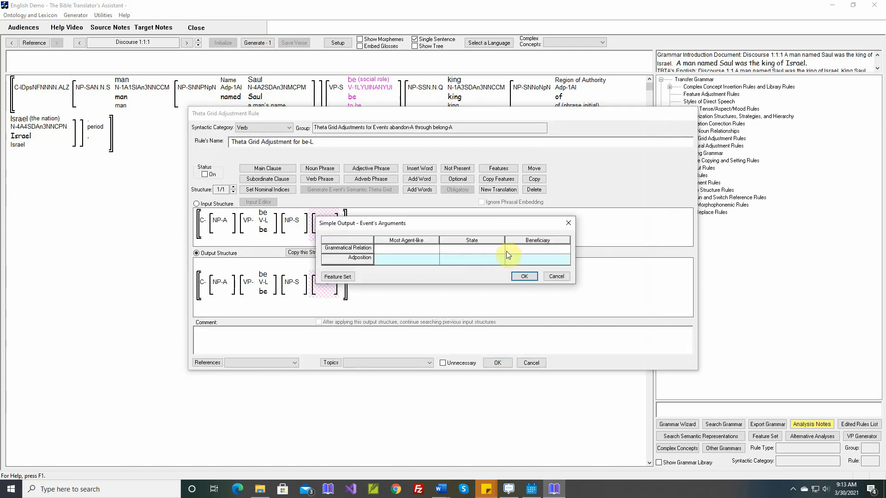
left_click(530, 249)
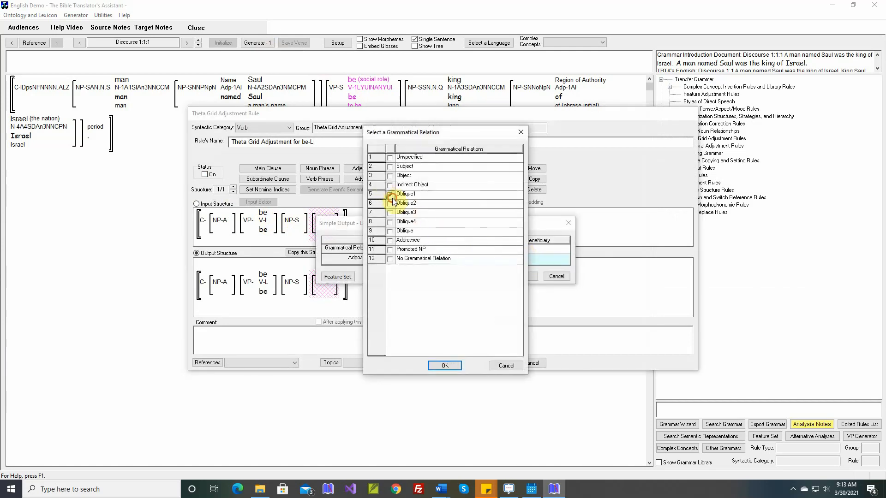
left_click(444, 365)
left_click(507, 259)
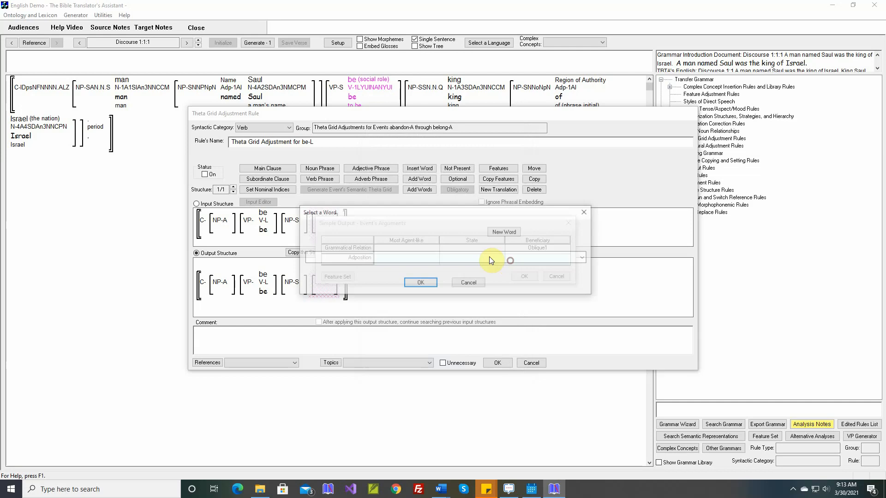
left_click(447, 258)
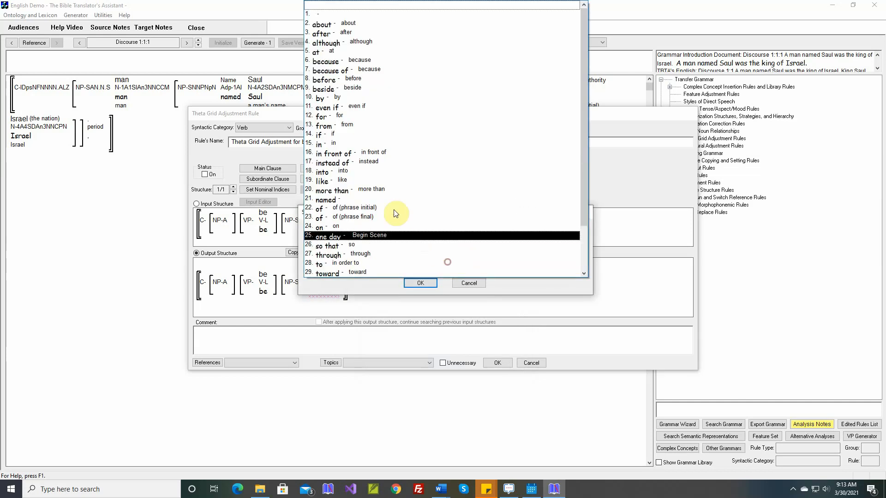
left_click(344, 117)
left_click(421, 280)
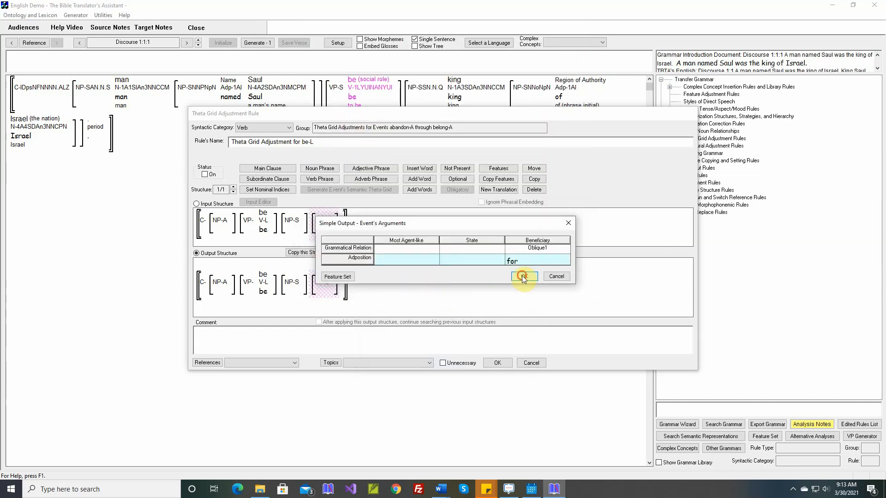
left_click(522, 275)
left_click(205, 174)
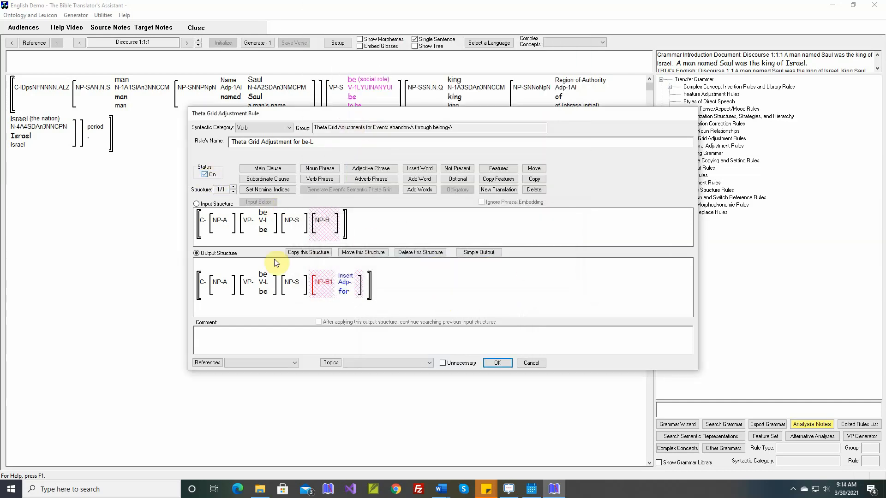
Step: Insert the Discourse 1:1:1 sentence and its translation as the rule's comment, and clear that comment again
right_click(304, 333)
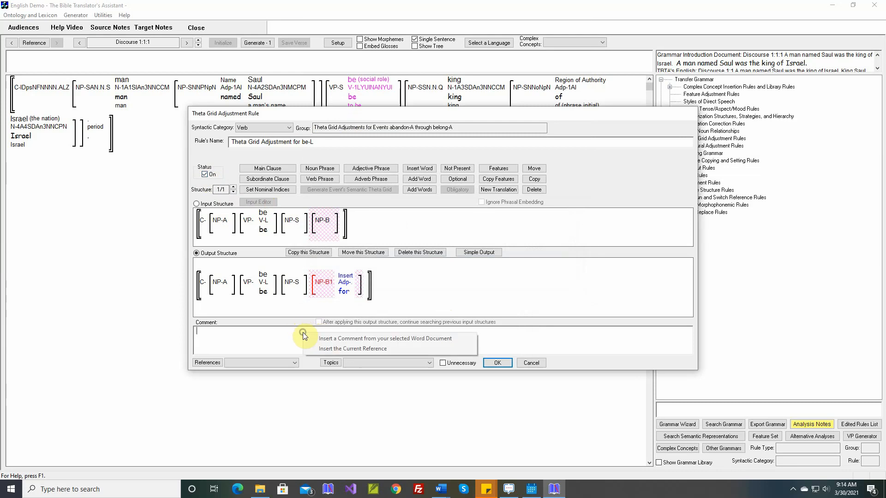
left_click(322, 349)
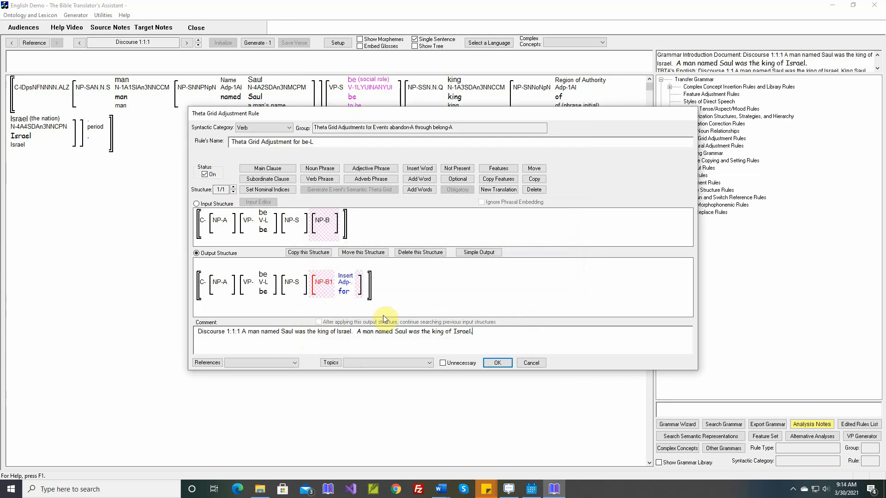
left_click_drag(475, 332, 165, 336)
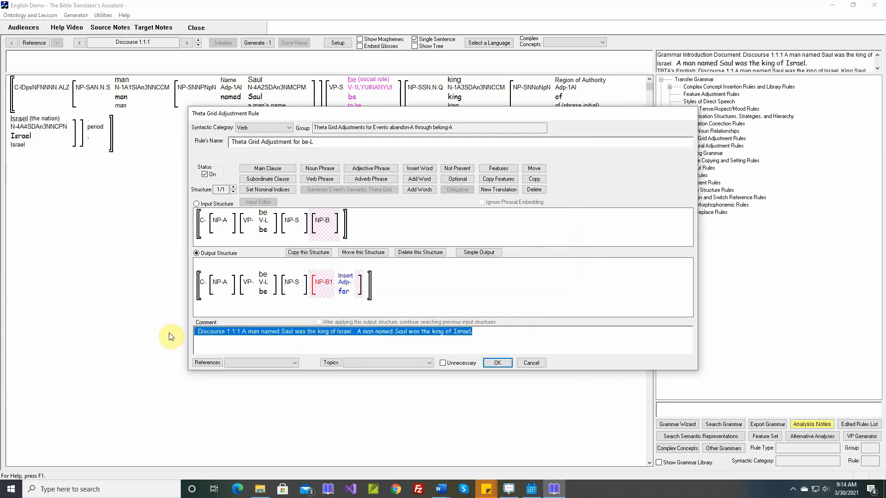
key("Delete")
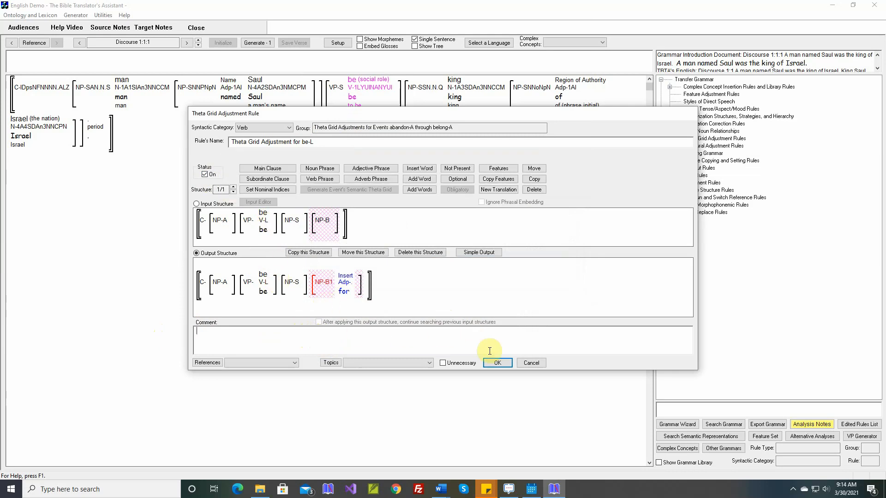
Step: Save the theta grid adjustment rule for be-L and generate the target text of Discourse 1:1:1
left_click(497, 363)
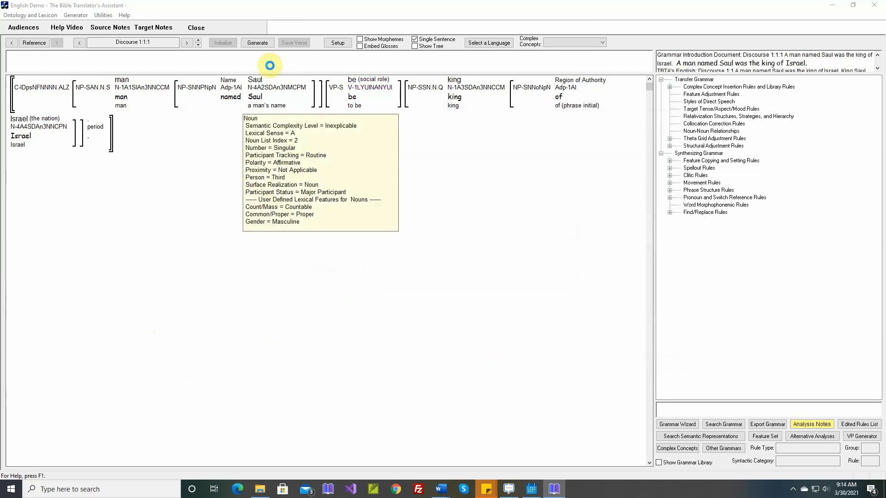
left_click(264, 44)
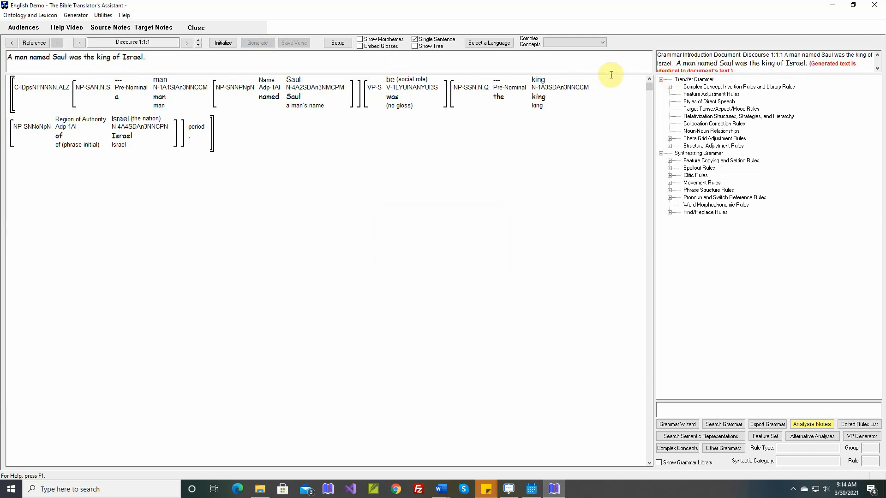
Step: Set the target text window's height to 70 for Single Sentence and 125 for Entire Verse, and regenerate Discourse 1:1:1
left_click(341, 44)
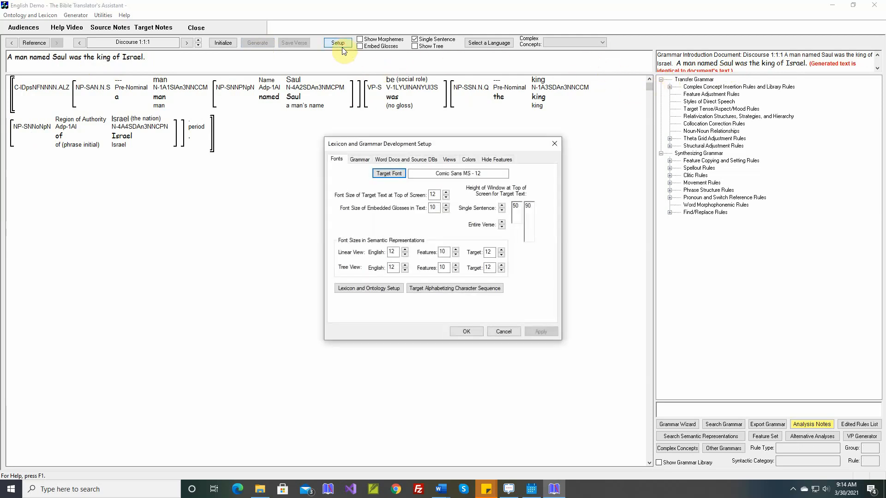
left_click(502, 205)
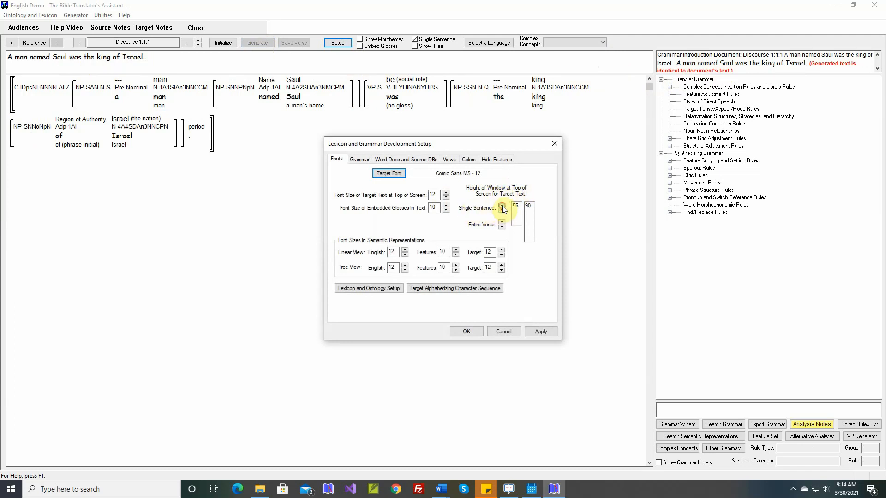
left_click(502, 206)
left_click(502, 206)
left_click(502, 206)
left_click(502, 206)
left_click(502, 222)
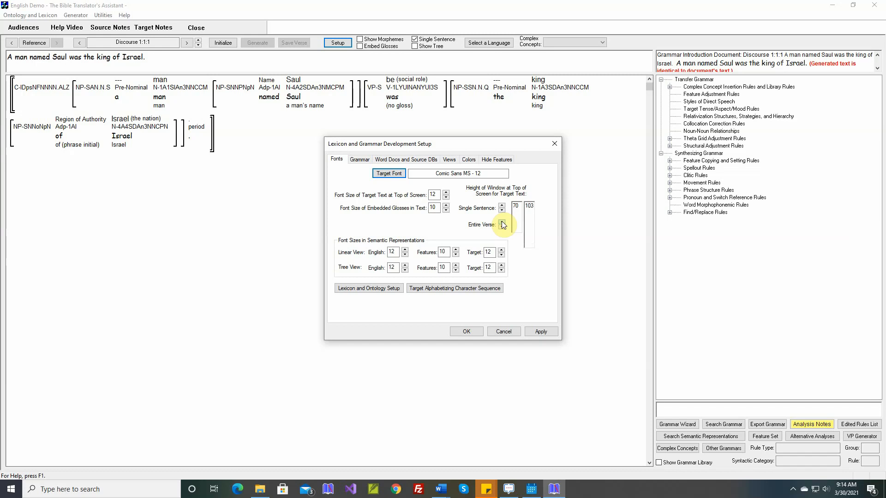
left_click(502, 221)
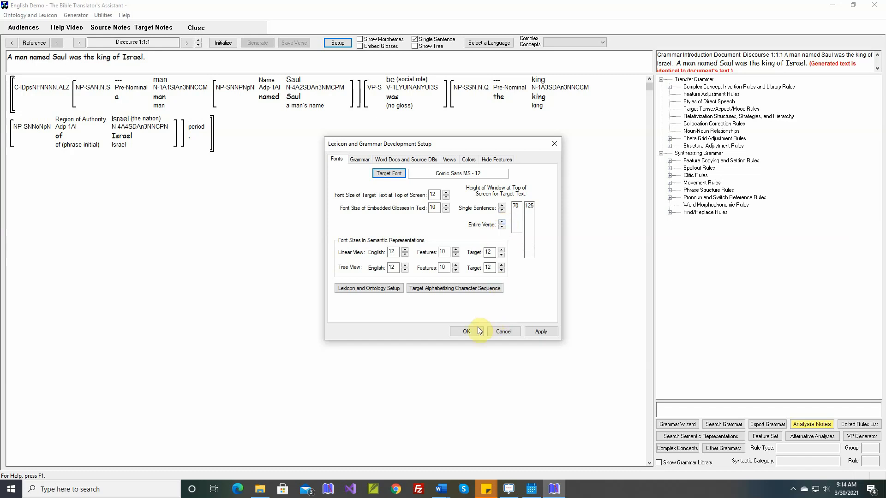
left_click(507, 331)
left_click(532, 330)
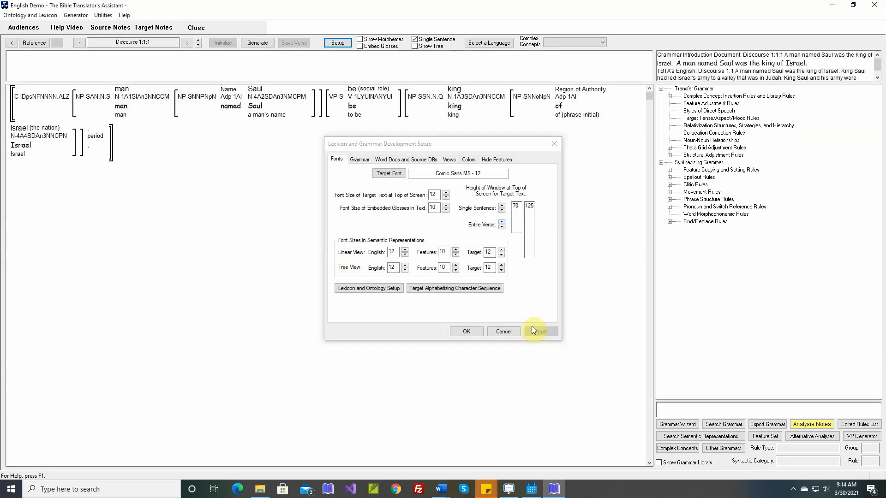
left_click(466, 332)
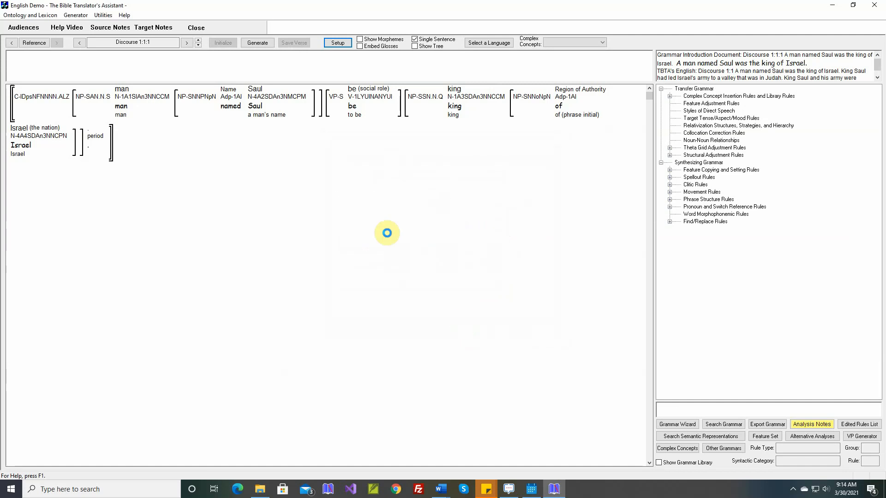
left_click(258, 42)
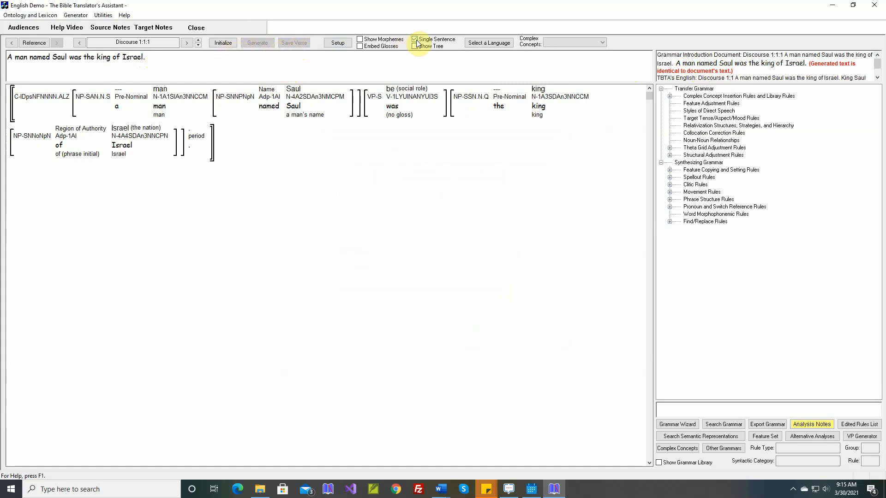
Step: Go to Discourse 1:1:2, open the theta grid adjustment rule of the verb "lead" and check its argument structure examples
left_click(199, 41)
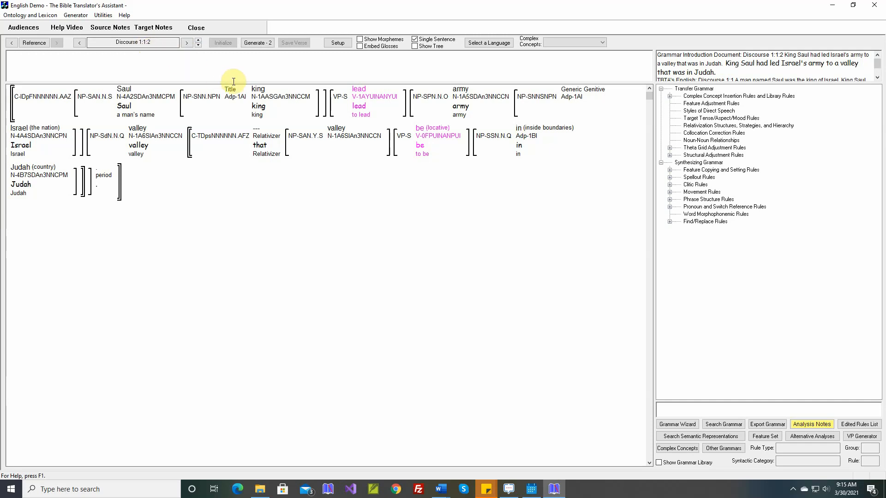
mouse_move(247, 96)
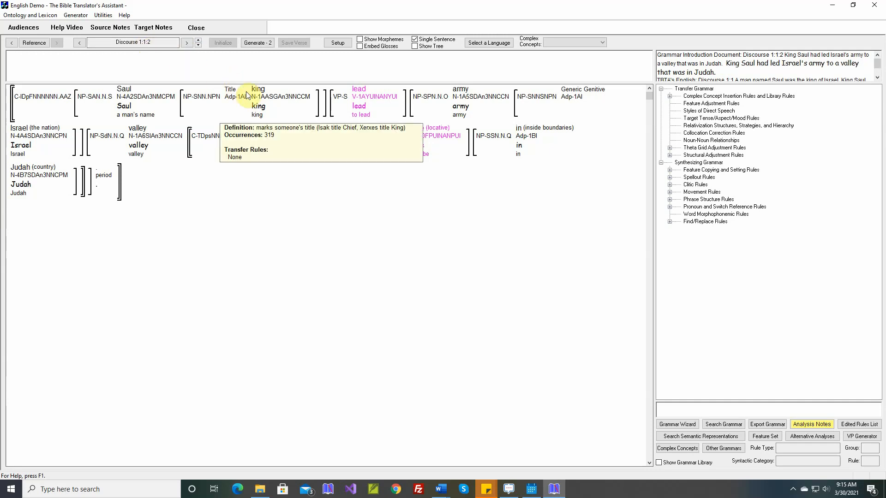
right_click(358, 90)
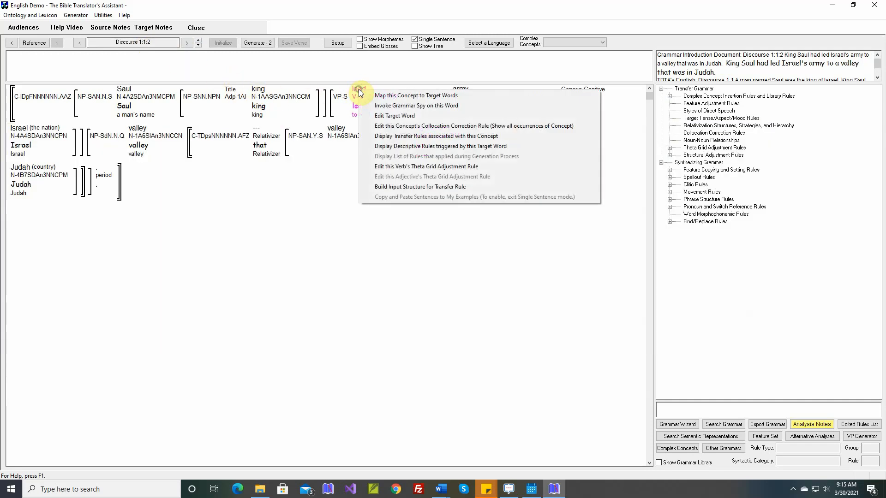
left_click(390, 167)
mouse_move(270, 213)
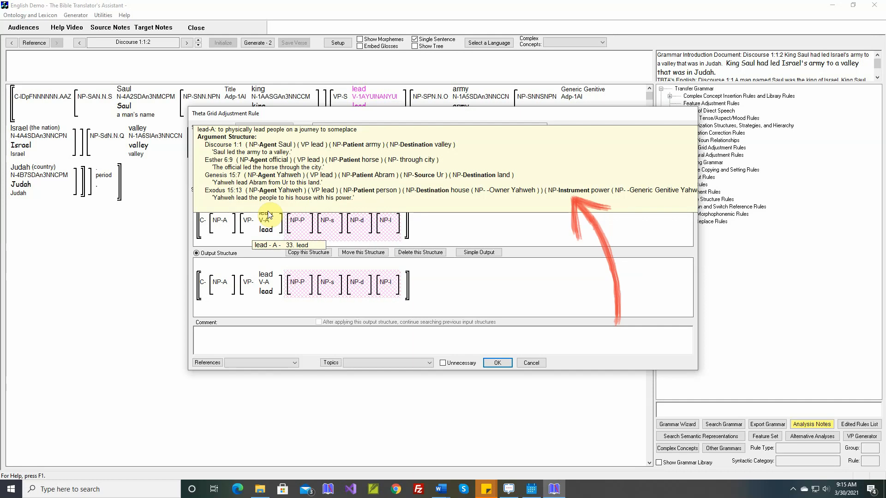
Step: In the lead-A rule's simple output, set the grammatical relations to Oblique1 for Source, Oblique2 for Destination and Oblique3 for Instrument
left_click(480, 253)
left_click(481, 250)
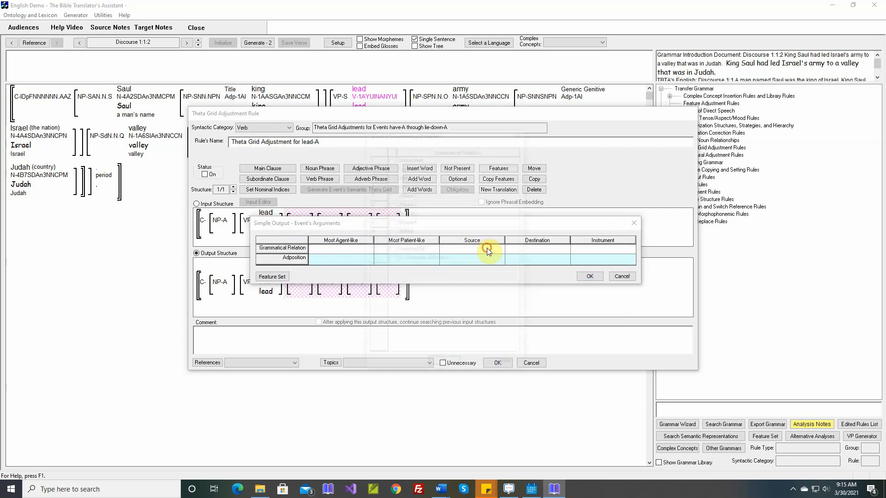
left_click(390, 194)
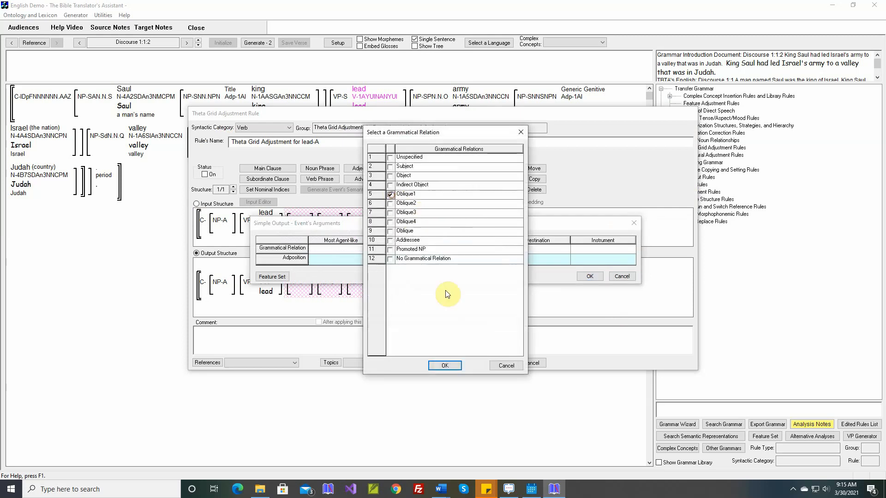
left_click(445, 365)
left_click(542, 248)
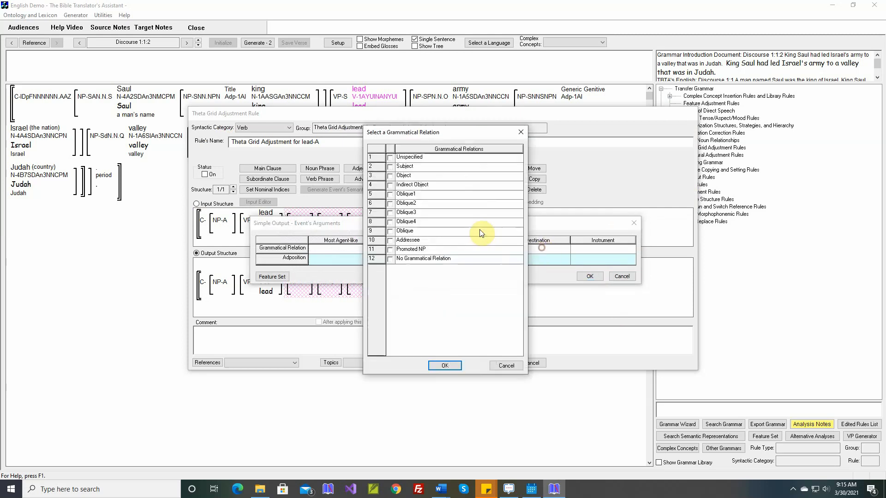
left_click(390, 203)
left_click(444, 366)
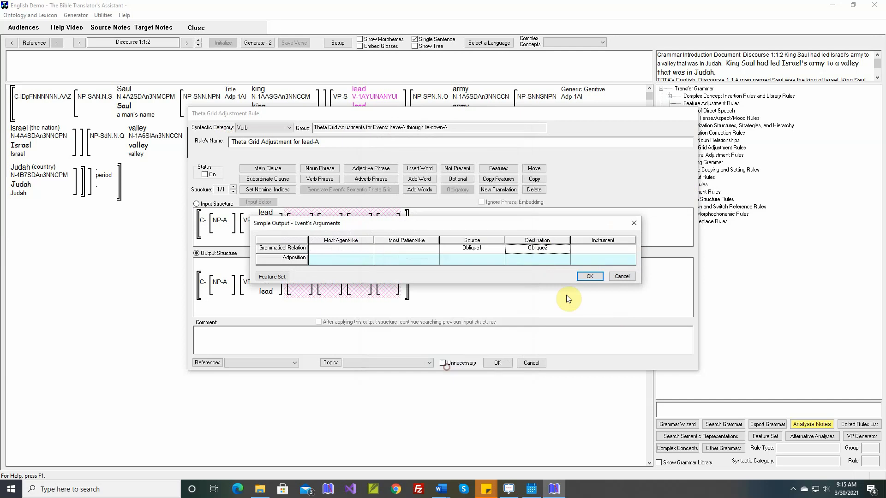
left_click(602, 250)
left_click(390, 231)
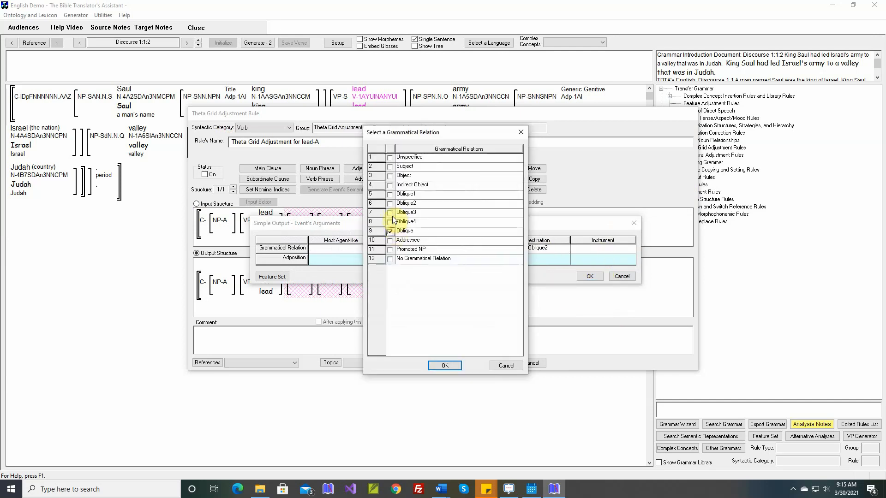
left_click(390, 212)
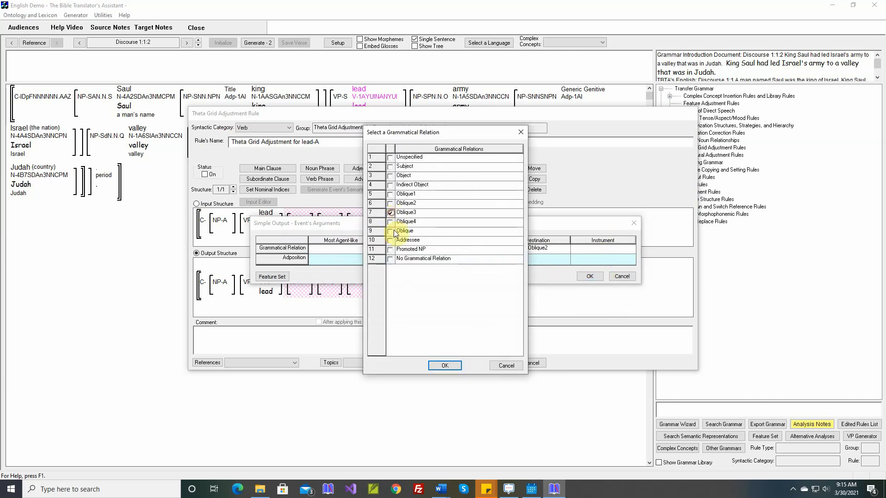
left_click(445, 365)
Step: Assign the adposition "from" to the Source and "to" to the Destination of lead-A
left_click(477, 261)
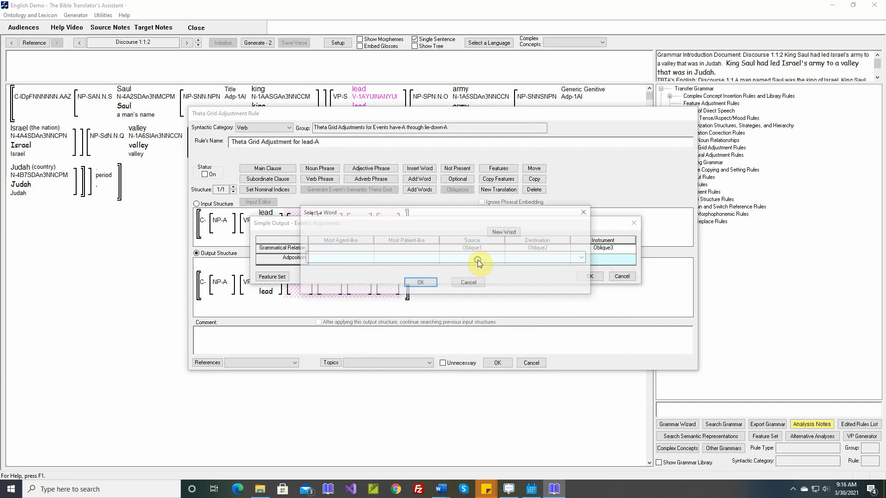
left_click(434, 256)
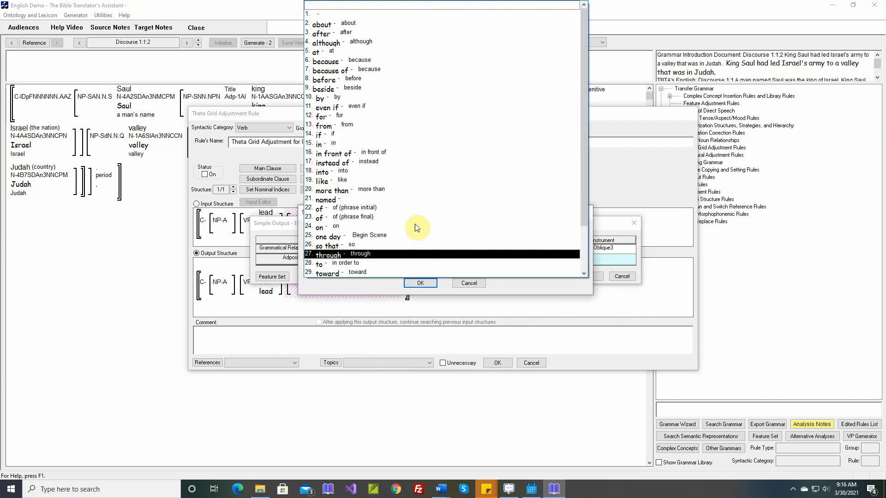
left_click(392, 125)
left_click(421, 283)
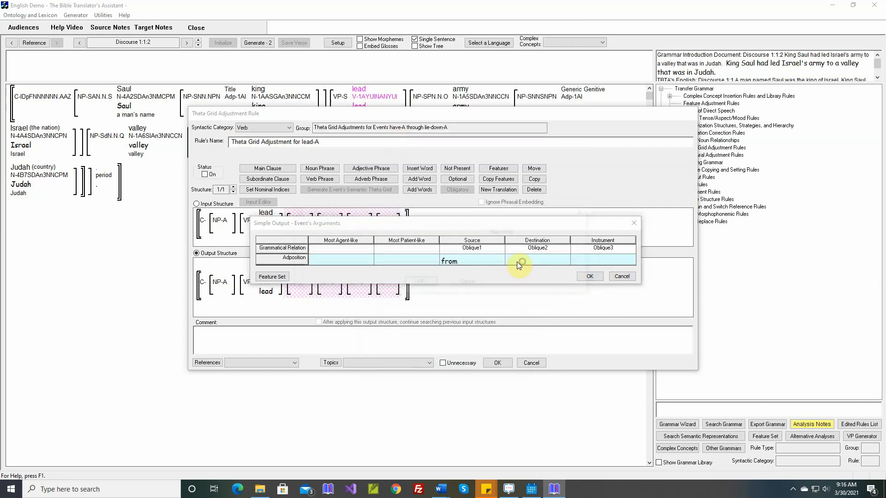
left_click(517, 261)
left_click(404, 256)
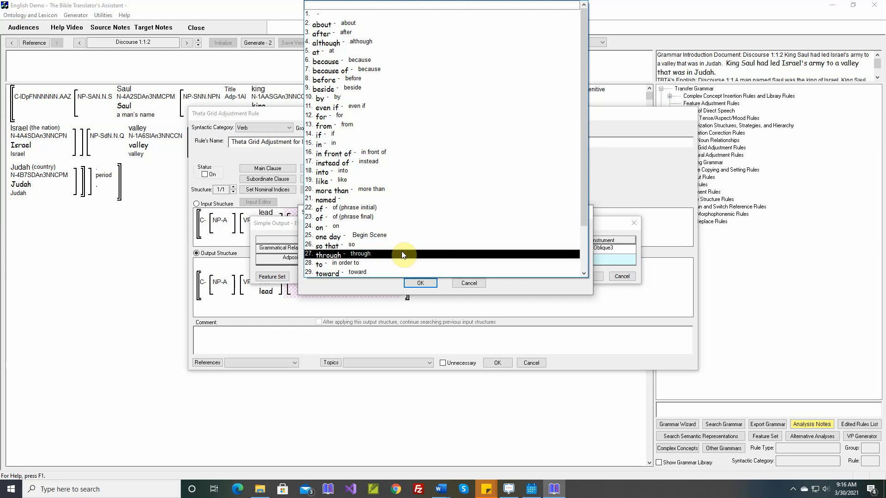
left_click(402, 264)
left_click(415, 281)
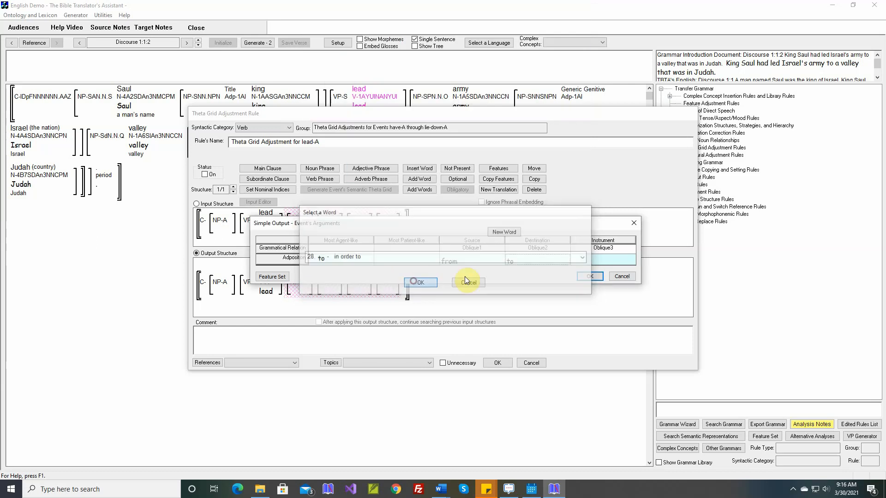
Step: Assign the adposition "with" to the Instrument of lead-A and accept the simple output
left_click(595, 261)
left_click(419, 256)
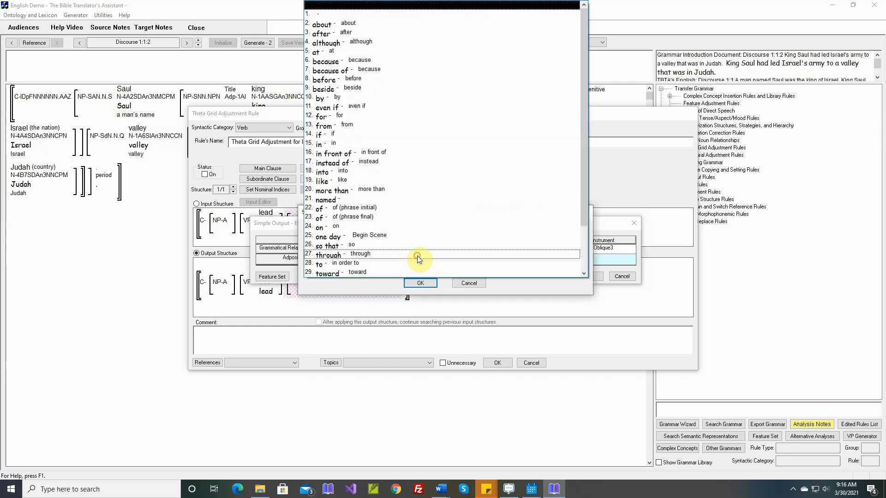
scroll(397, 259, "down", 2)
left_click(382, 264)
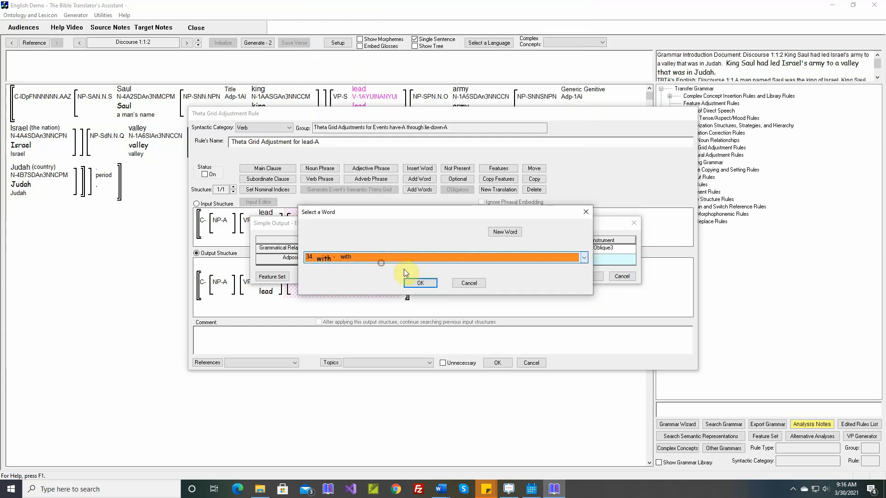
left_click(418, 282)
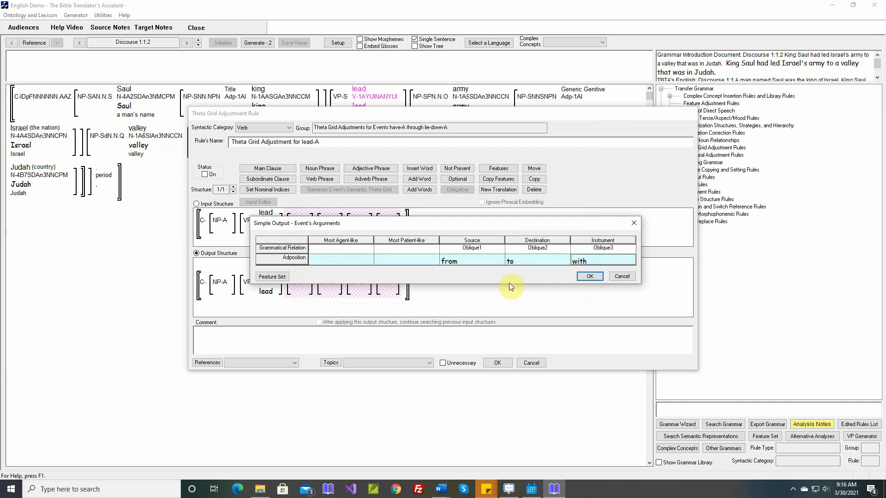
left_click(589, 276)
Step: Turn on the lead-A rule, insert the comment from the selected Word document and save the rule
left_click(204, 175)
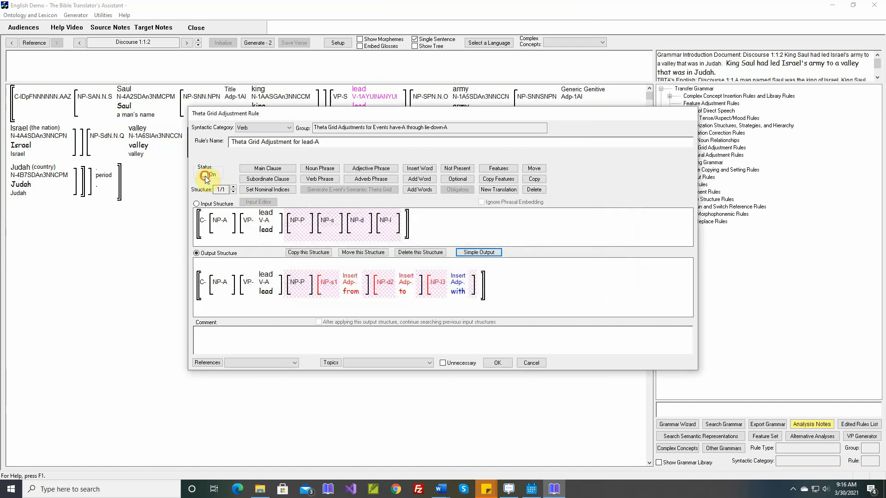
right_click(373, 333)
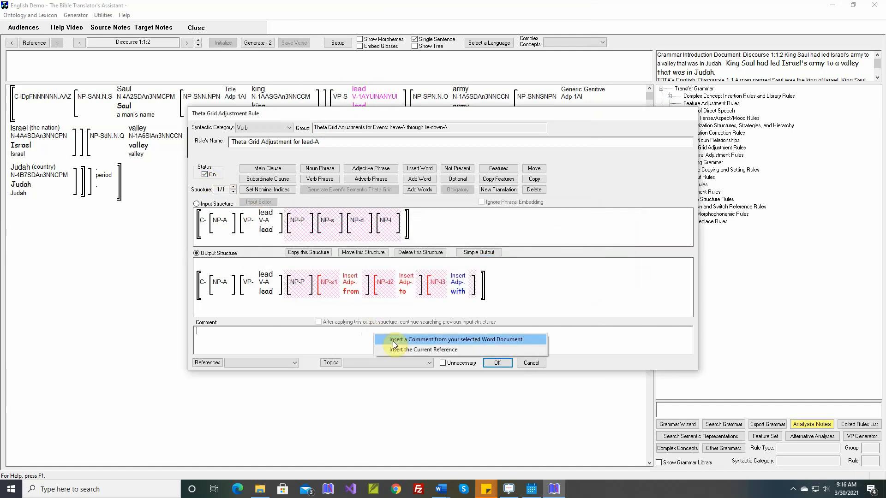
left_click(394, 340)
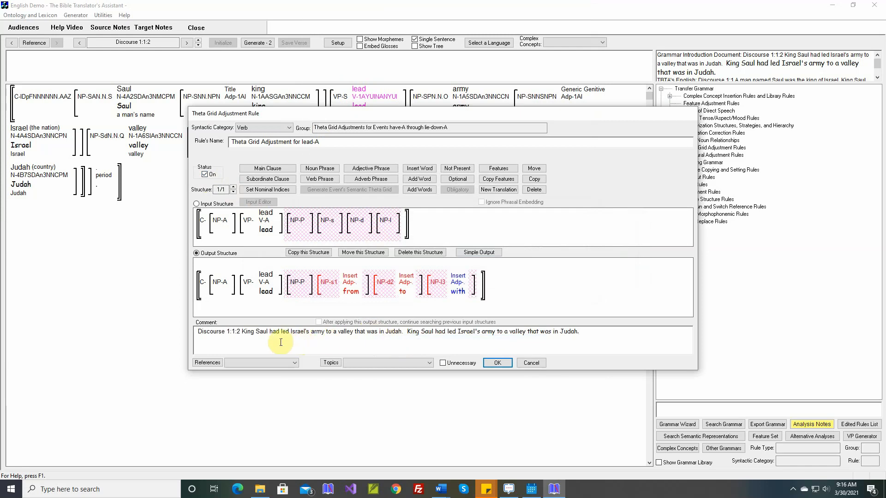
left_click(497, 363)
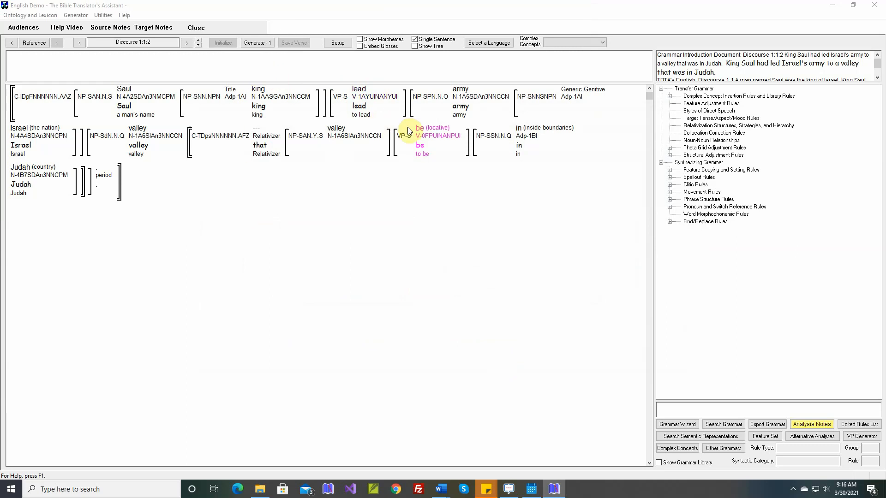
Step: Open the theta grid adjustment rule of the locative verb "be" and check its argument structure examples
mouse_move(426, 130)
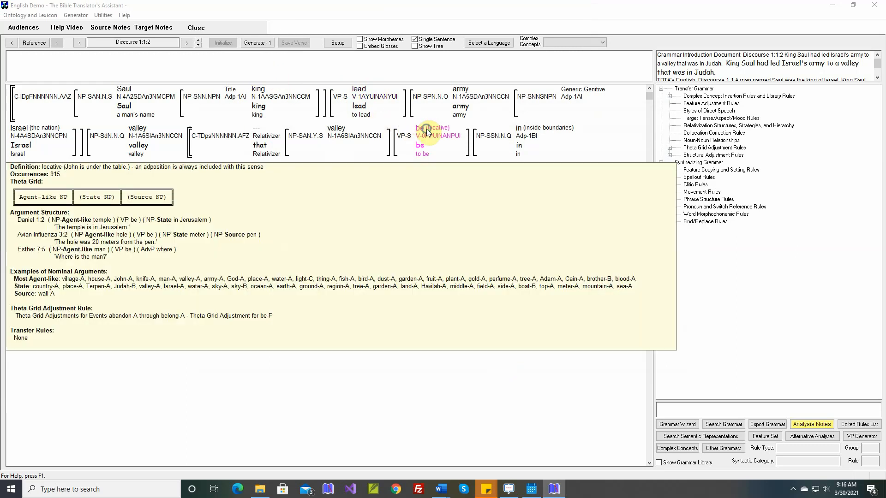
right_click(427, 131)
left_click(455, 207)
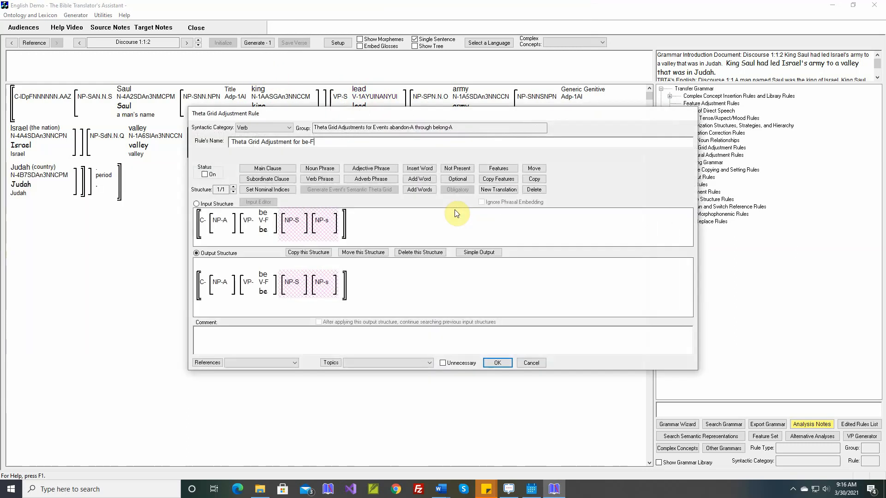
mouse_move(275, 218)
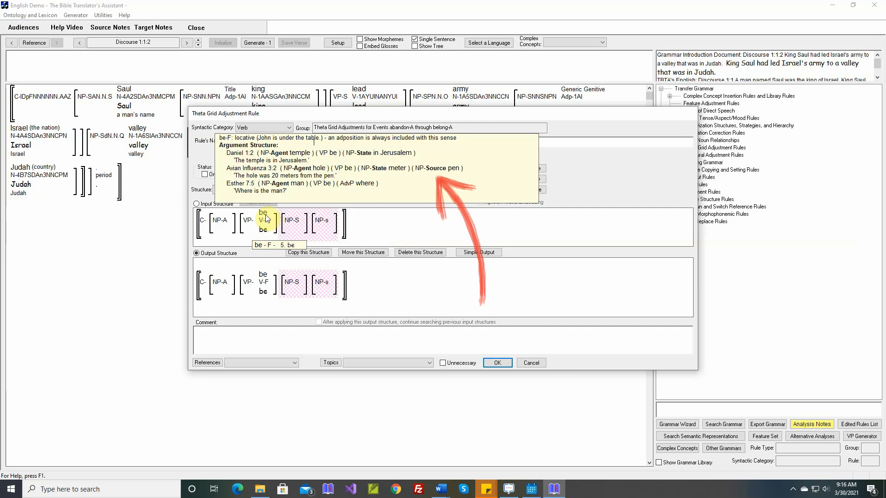
Step: In the be-F rule's simple output, set the Source to Oblique1 with the adposition "from"
left_click(477, 252)
left_click(518, 255)
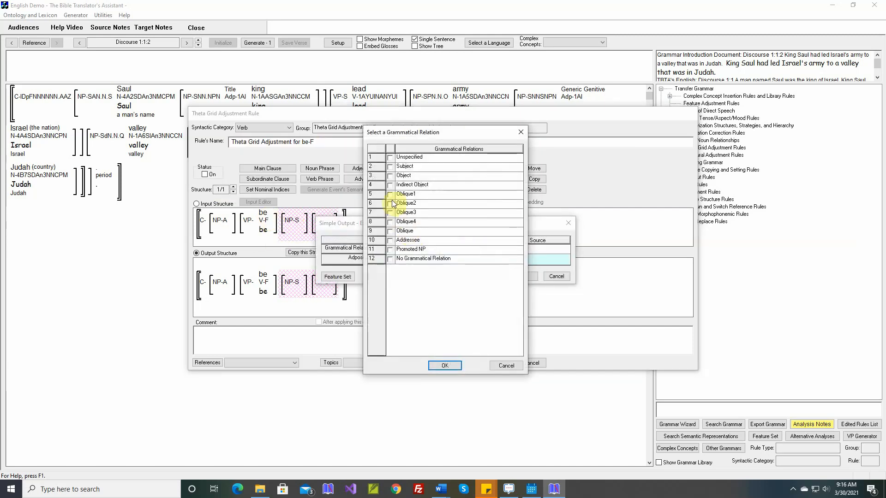
left_click(390, 194)
left_click(444, 366)
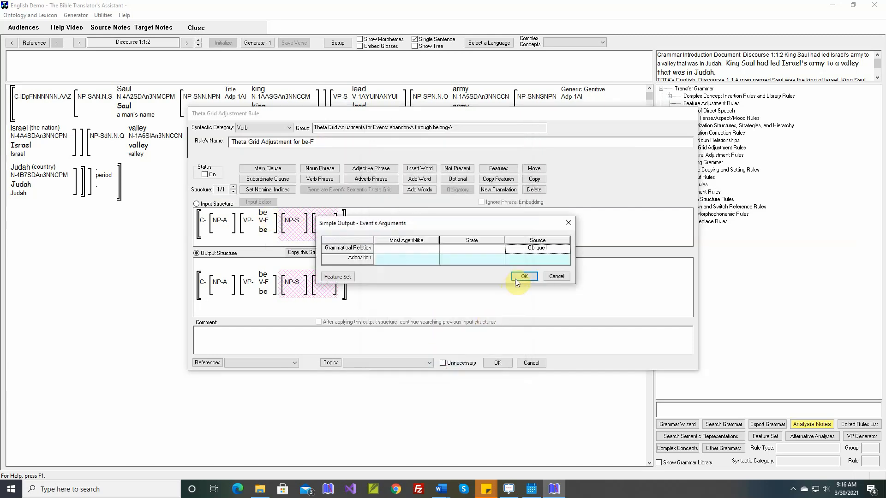
left_click(522, 262)
left_click(459, 261)
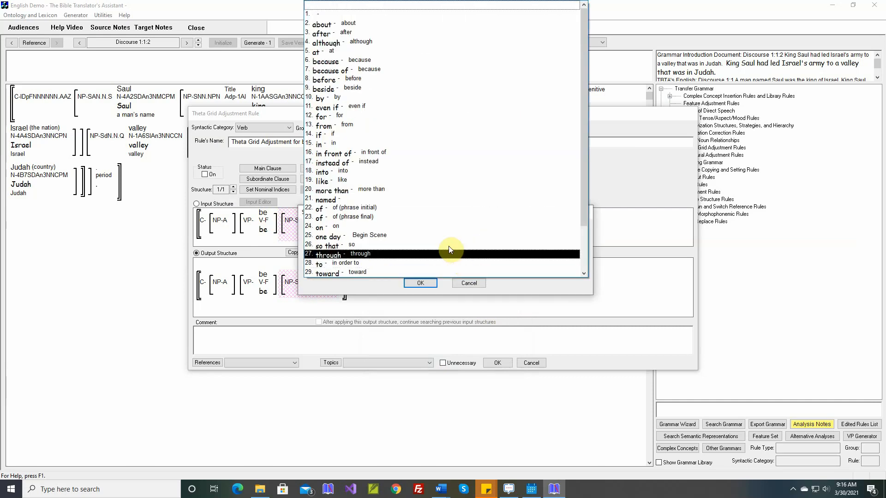
left_click(387, 126)
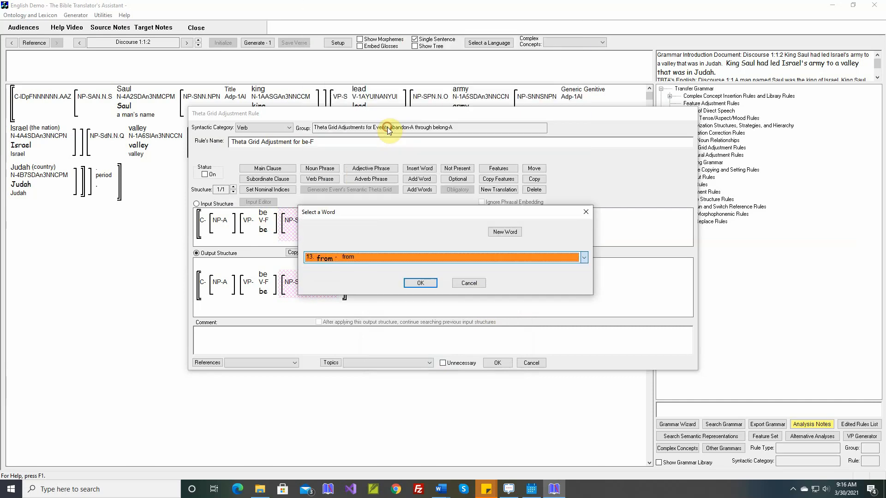
left_click(422, 284)
left_click(518, 275)
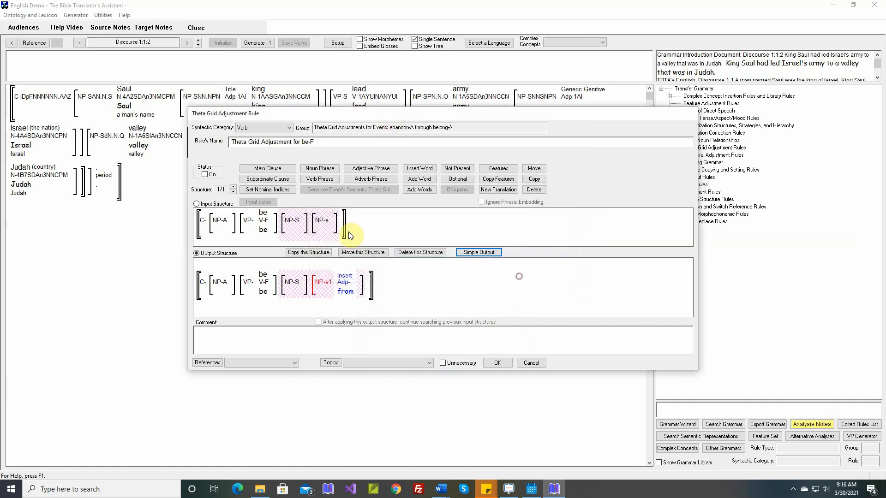
Step: Turn on and save the be-F rule, and generate Discourse 1:1:2
left_click(204, 174)
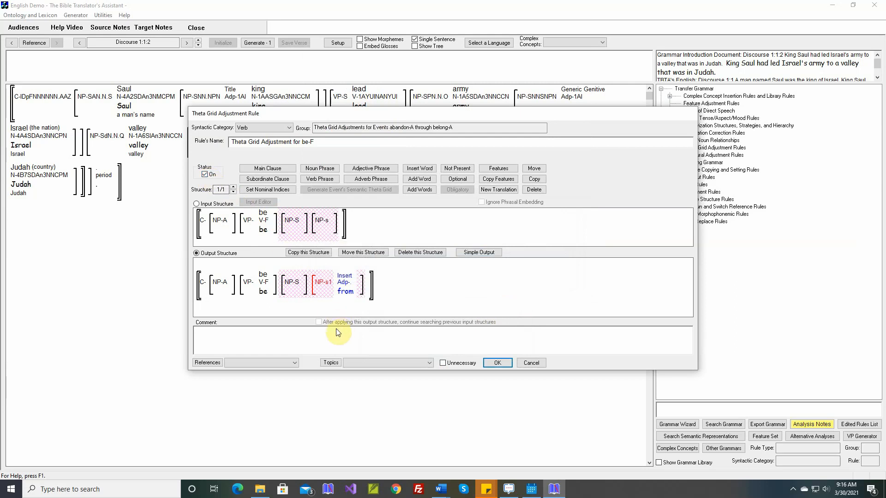
left_click(497, 363)
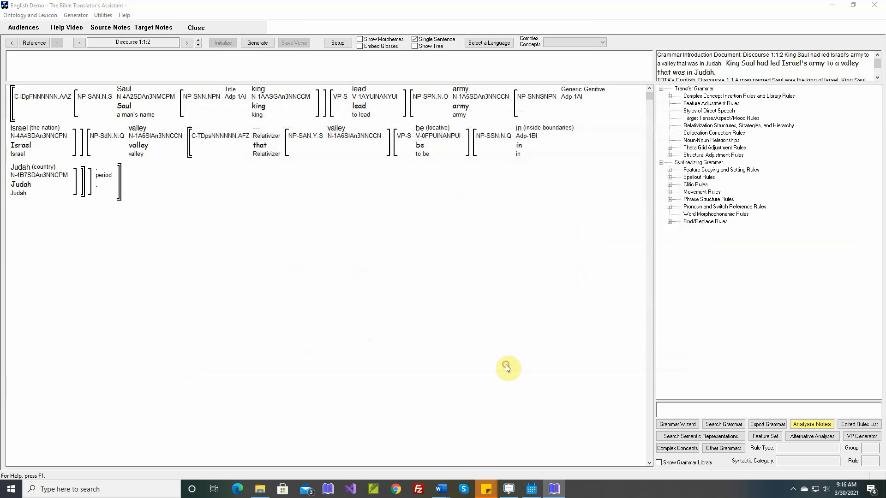
left_click(260, 42)
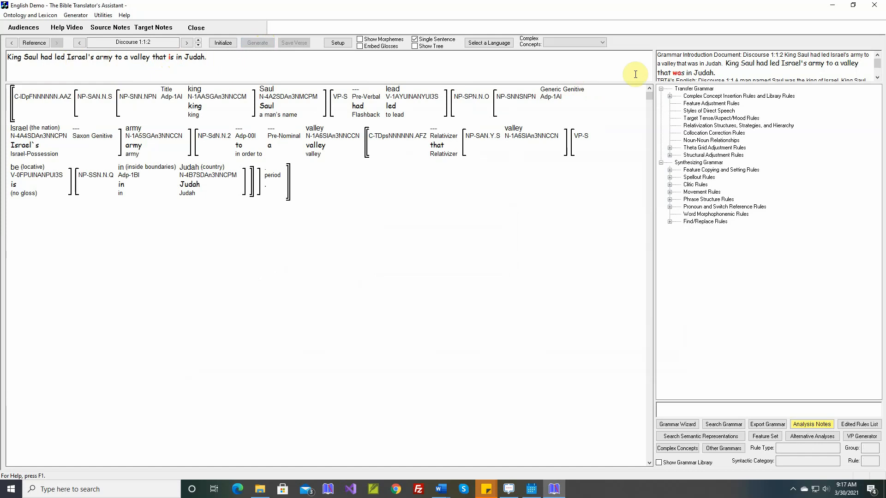
Step: Check the mismatched verb in the reference text, reinitialize the verse and inspect the tense features of "lead" and the locative "be"
double_click(677, 73)
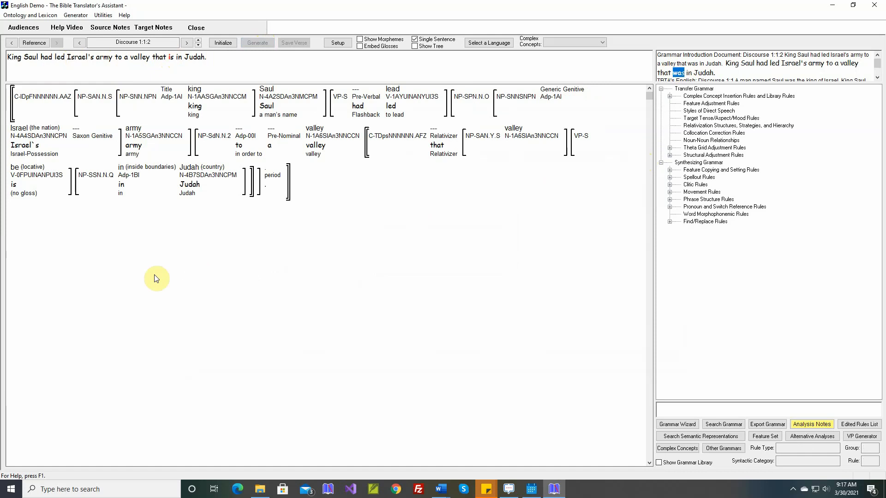
mouse_move(47, 178)
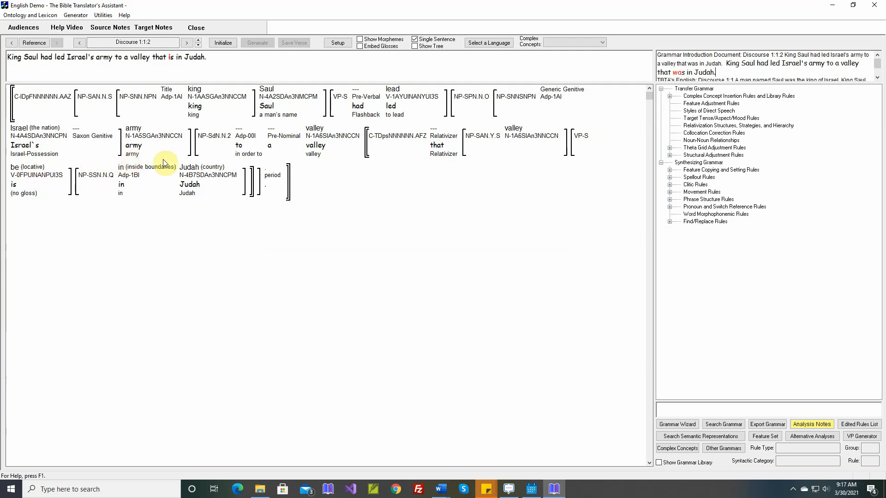
mouse_move(409, 101)
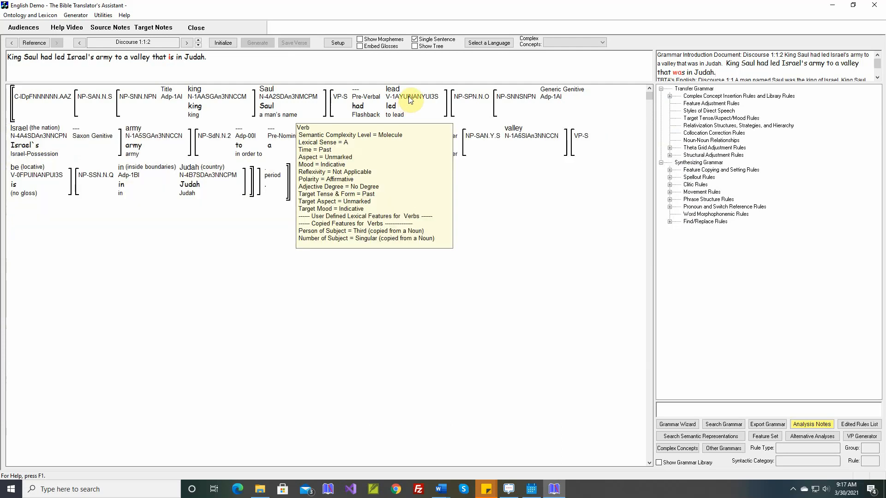
left_click(229, 43)
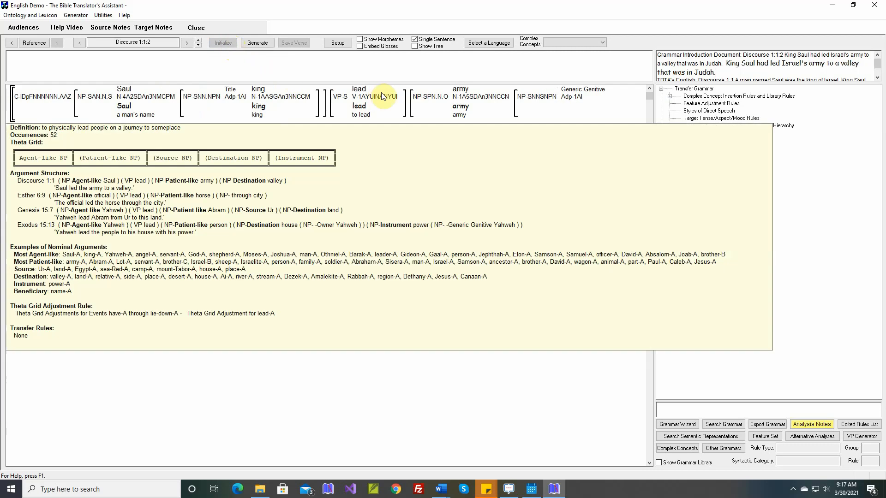
mouse_move(373, 100)
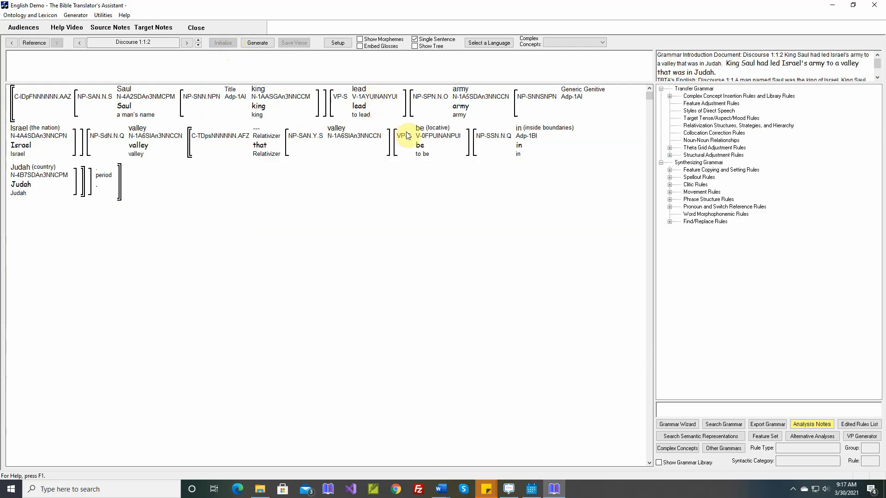
mouse_move(429, 140)
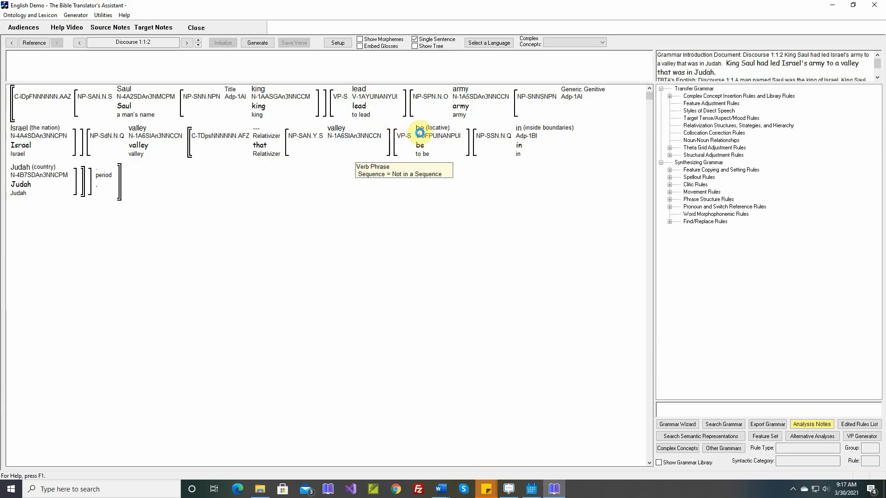
mouse_move(429, 139)
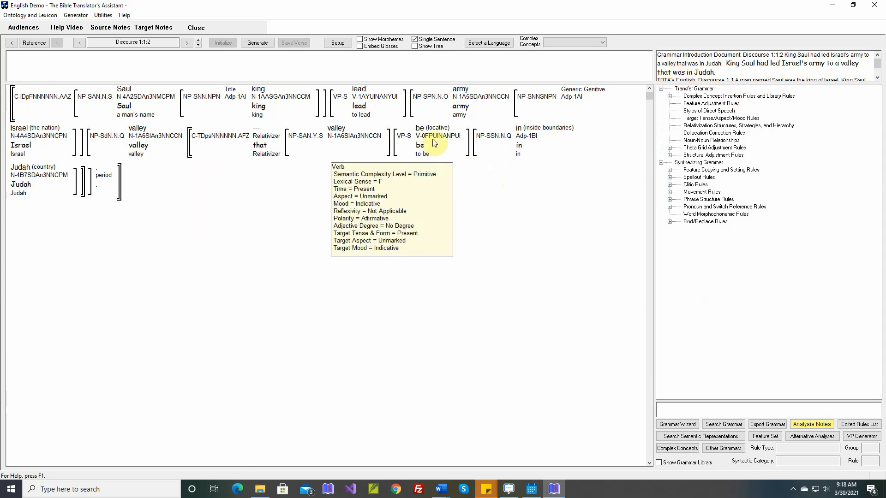
Step: Show the grammar library and open the common transfer rule that sets a Present subordinate clause's tense to Discourse when the main verb's Time is Discourse
left_click(659, 462)
left_click(670, 322)
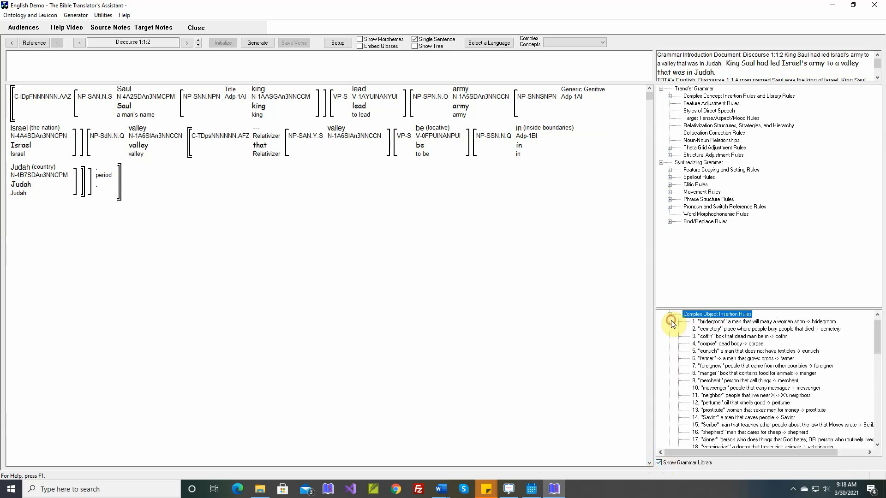
left_click(670, 314)
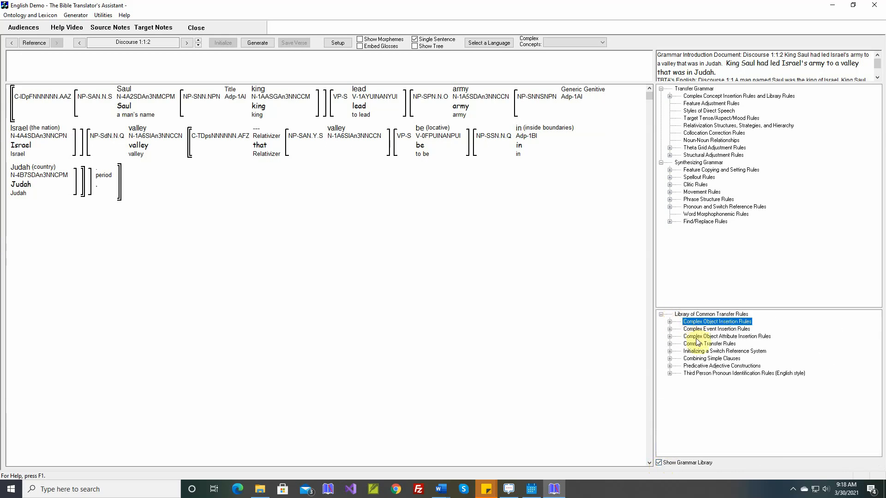
left_click(670, 344)
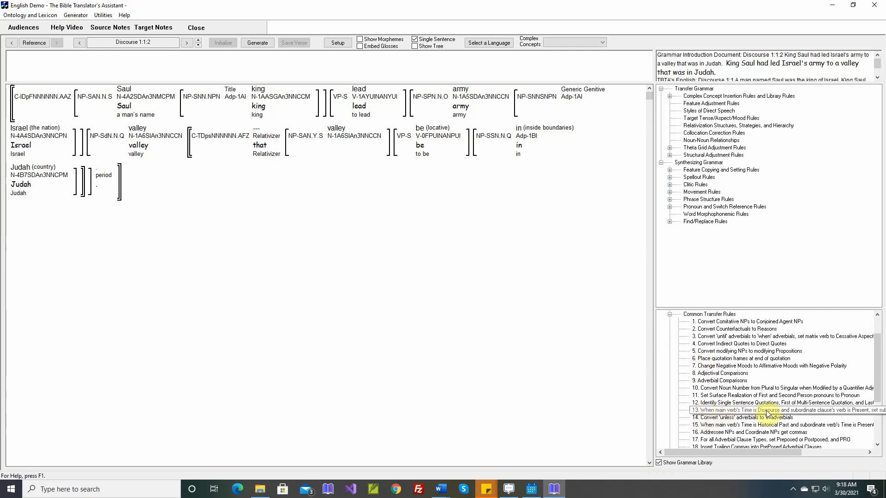
double_click(846, 411)
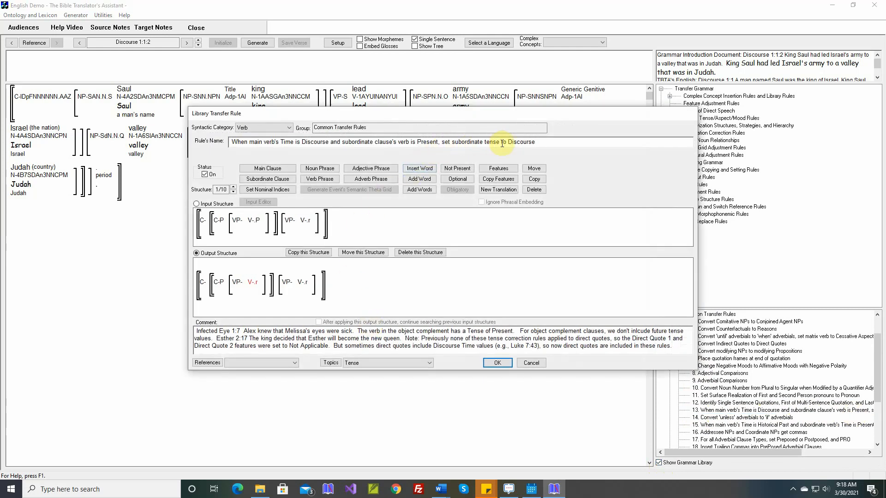
Step: Review the input and output structures of the library's Discourse tense rule, and close it without changes
mouse_move(254, 222)
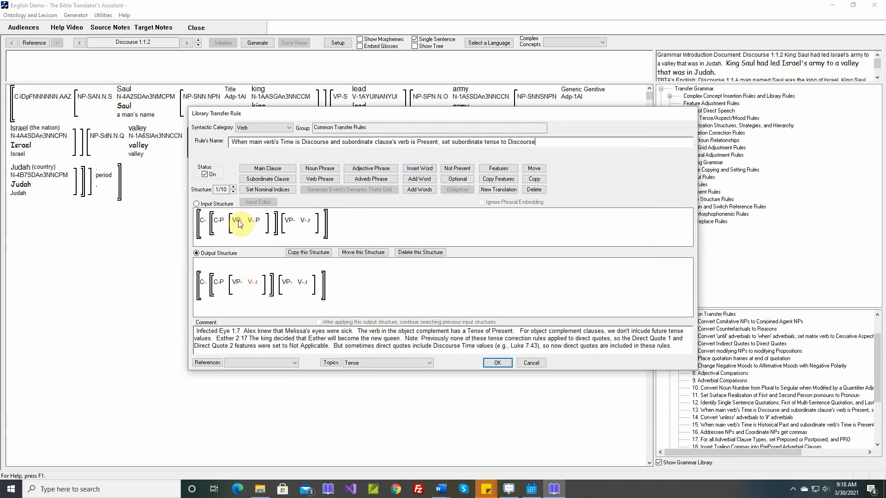
mouse_move(225, 223)
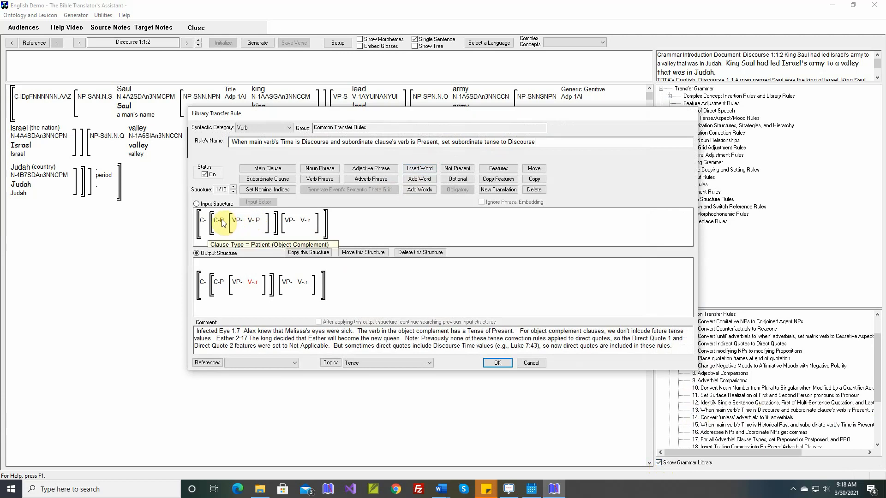
left_click(234, 187)
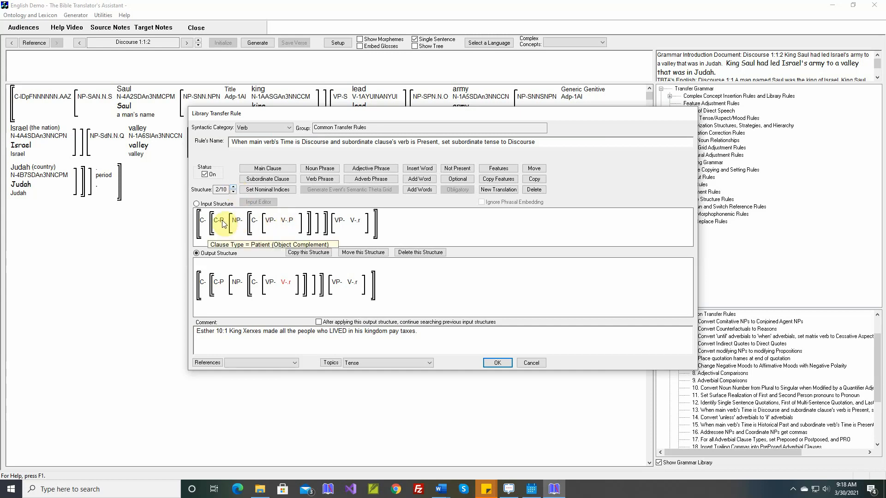
left_click(235, 187)
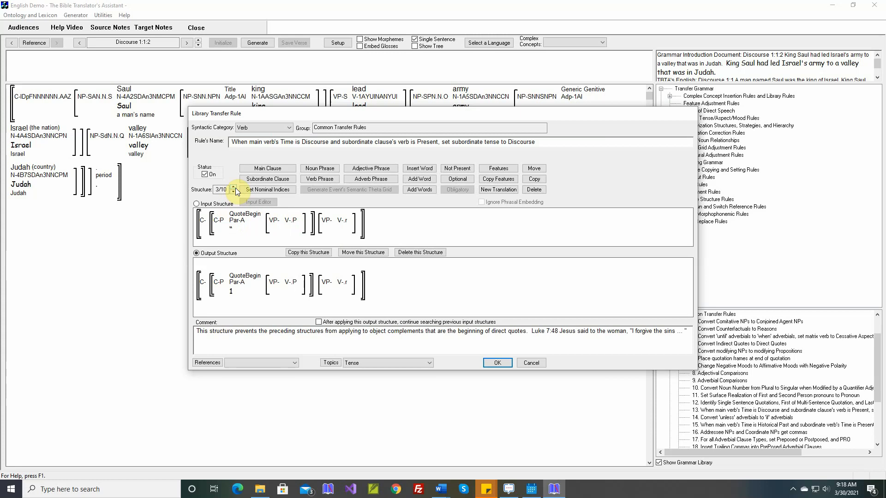
left_click(235, 188)
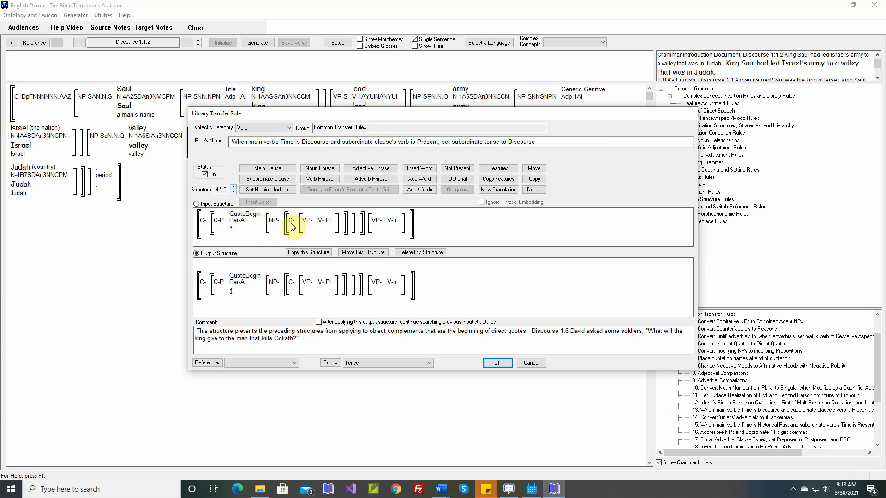
left_click(234, 187)
left_click(234, 187)
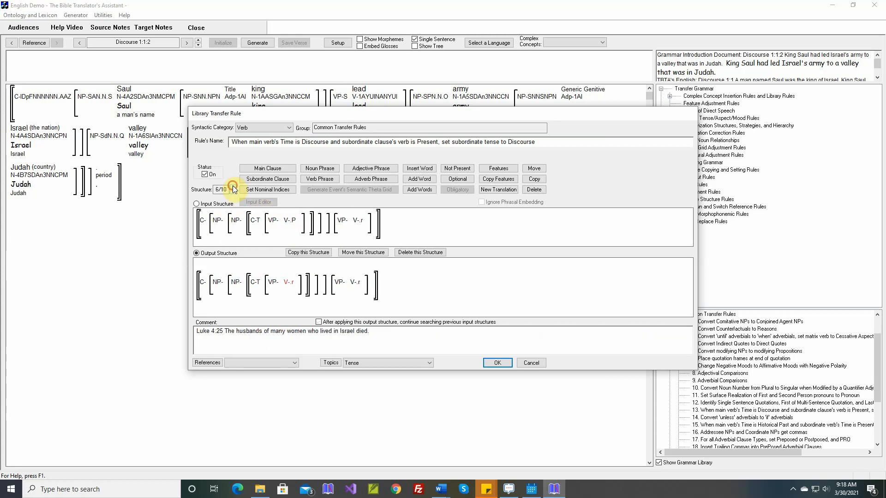
left_click(234, 188)
left_click(234, 187)
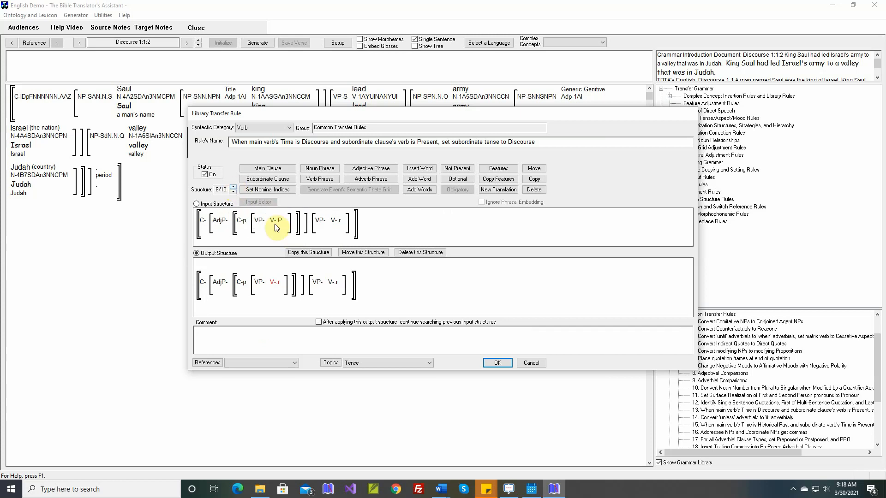
left_click(542, 363)
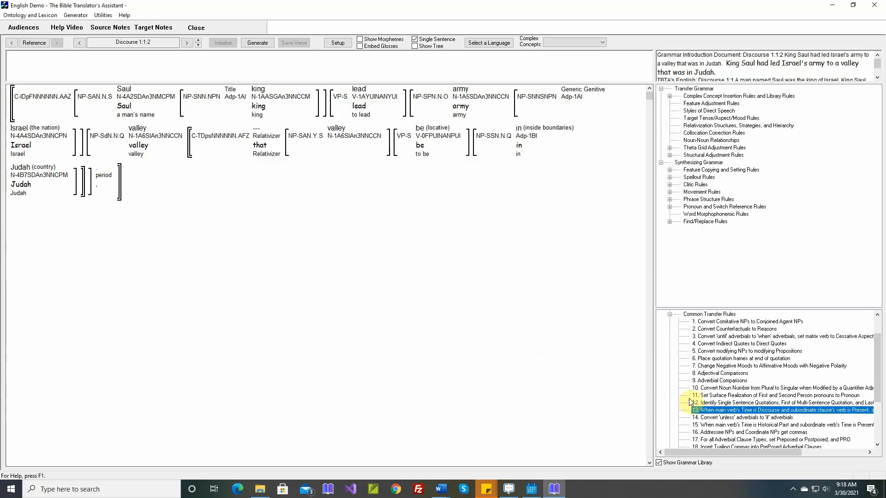
Step: Copy library rule 13, which sets a Present subordinate tense to Discourse, into Common Transfer Rules Copied from the Library, and generate Discourse 1:1:2
left_click(670, 96)
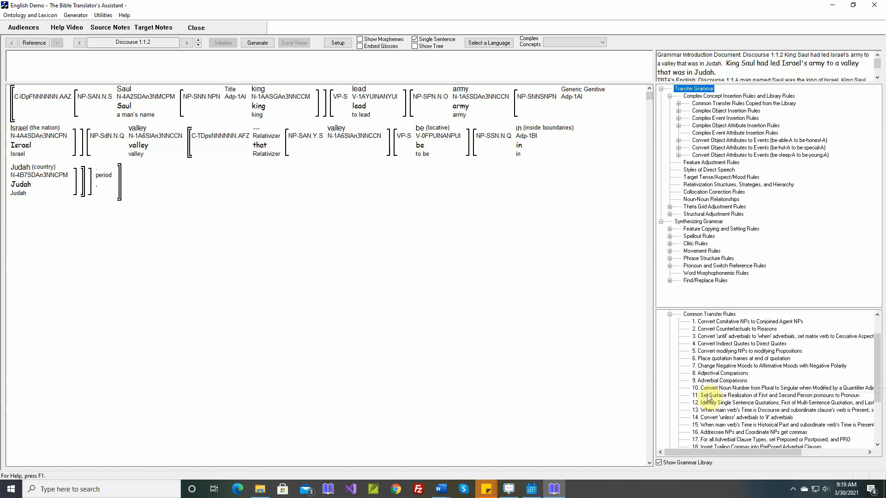
left_click(705, 411)
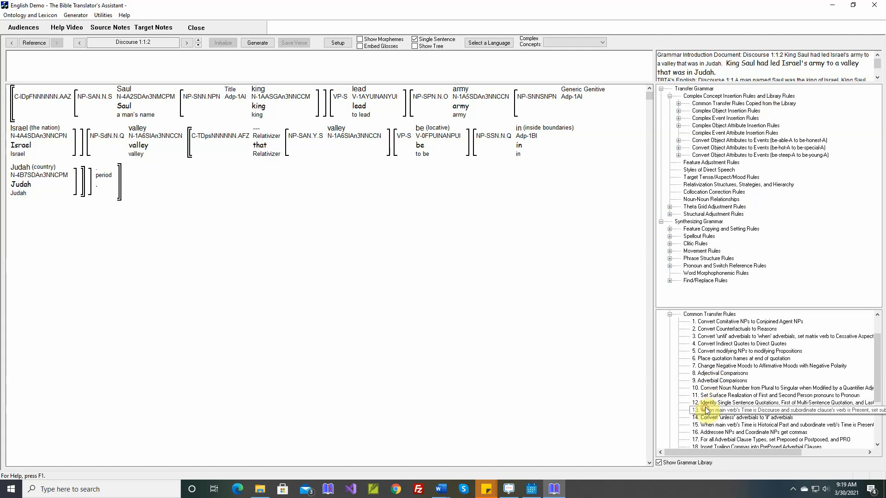
left_click_drag(705, 411, 731, 106)
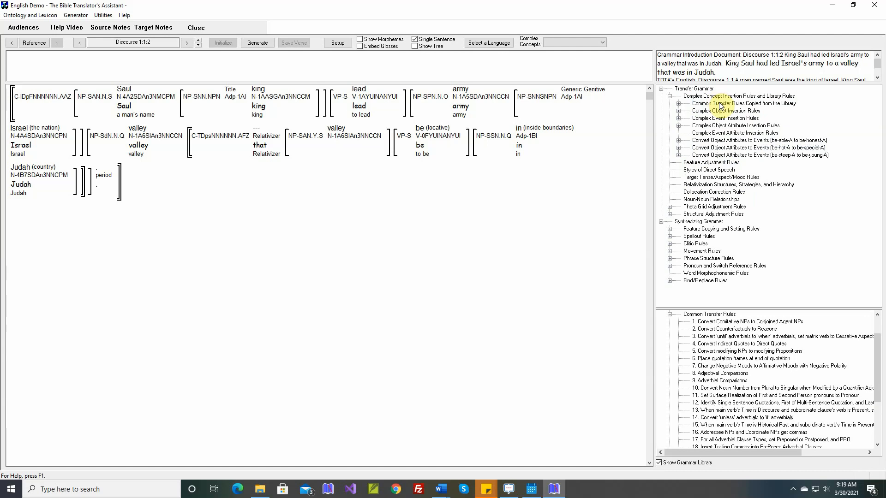
mouse_move(429, 148)
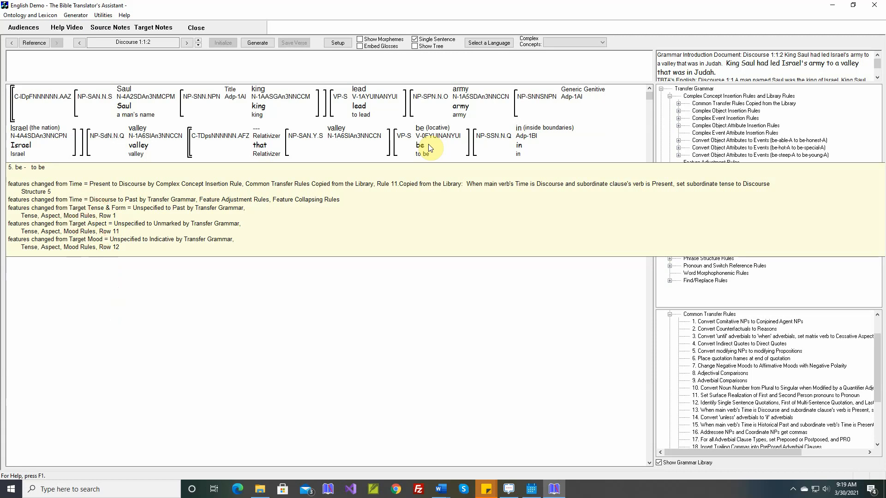
left_click(678, 105)
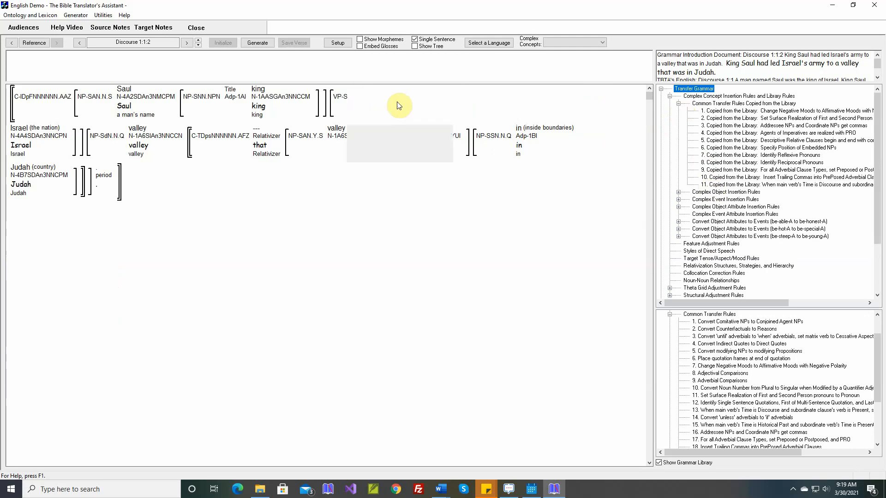
left_click(256, 43)
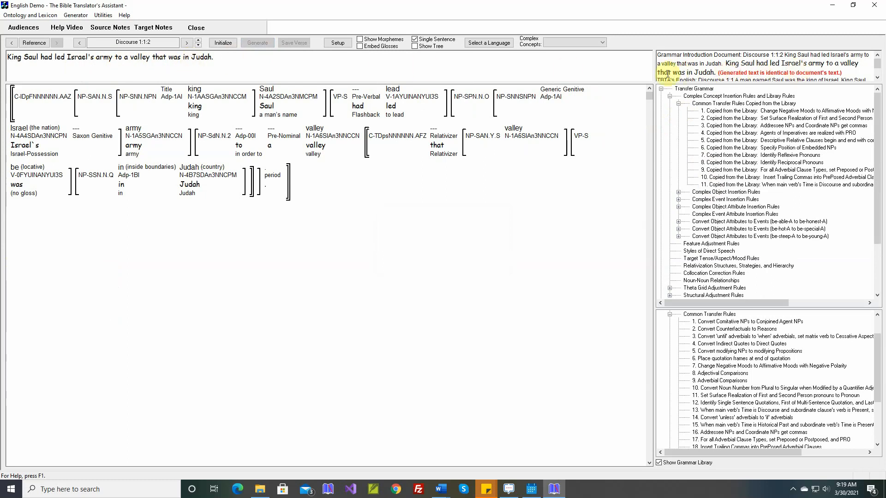
Step: Go to Discourse 1:1:3 and mark the theta grid adjustment rule for prepare-A as unnecessary
left_click(197, 40)
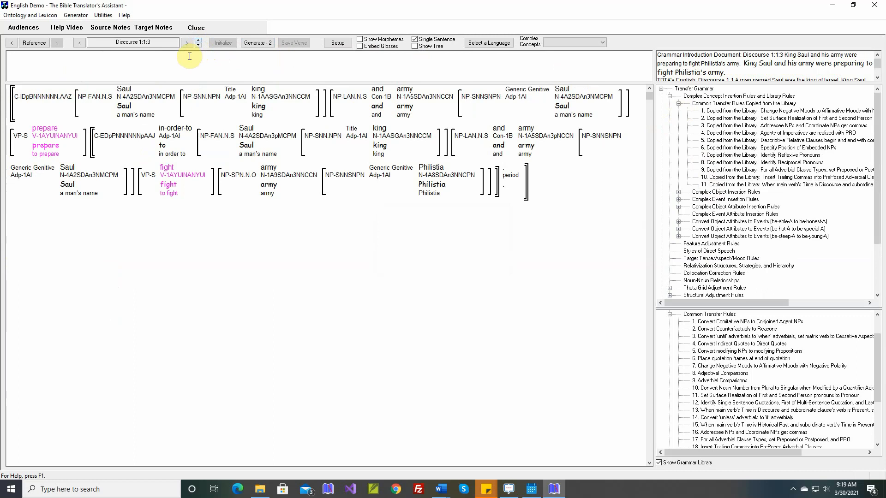
left_click(39, 137)
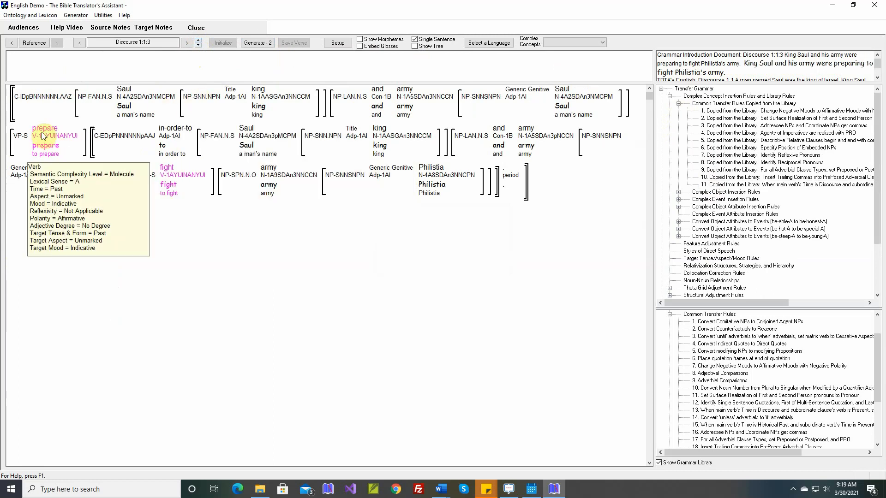
right_click(41, 135)
left_click(79, 210)
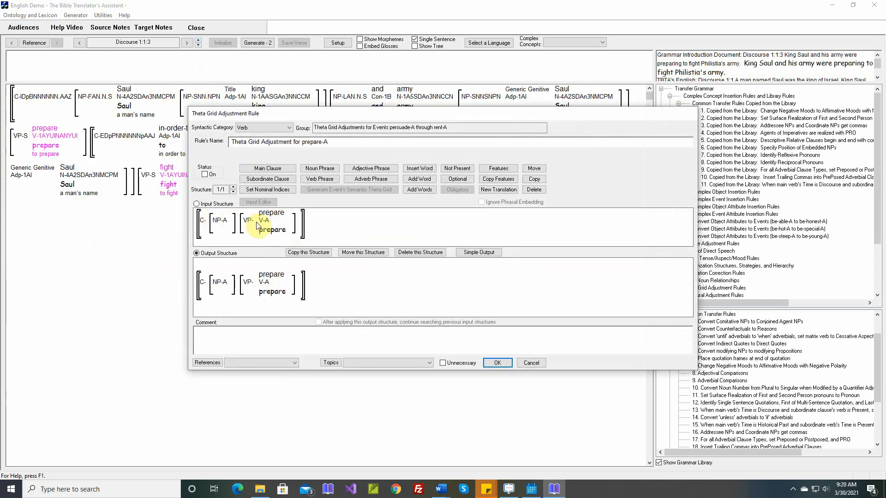
left_click(444, 363)
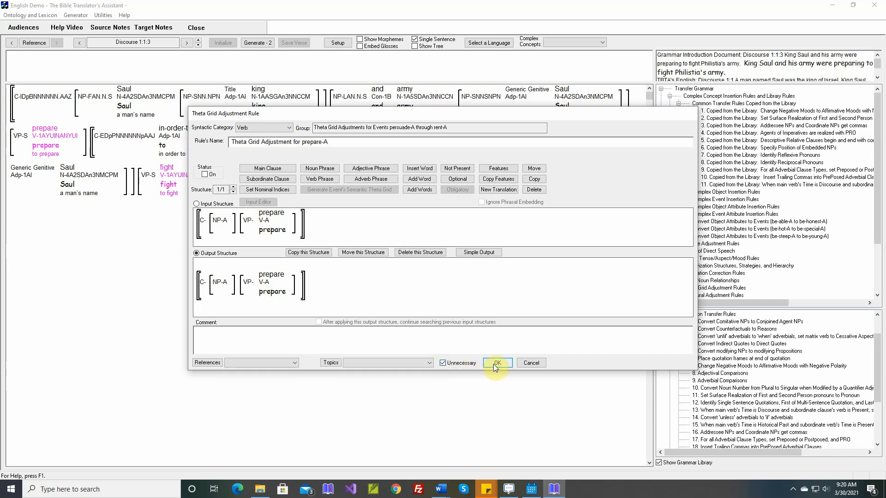
left_click(496, 363)
Step: In the fight-A theta grid rule's simple output, set the Instrument to Oblique1 and the Beneficiary to Oblique2
mouse_move(173, 173)
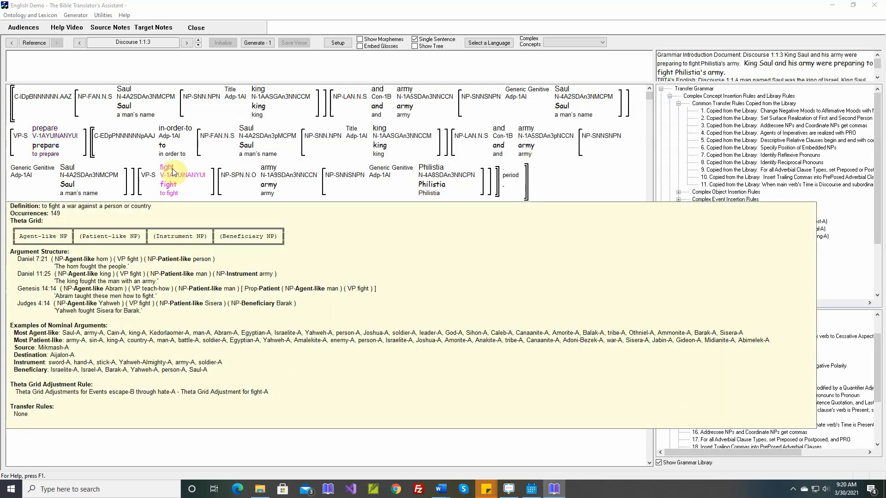
right_click(173, 173)
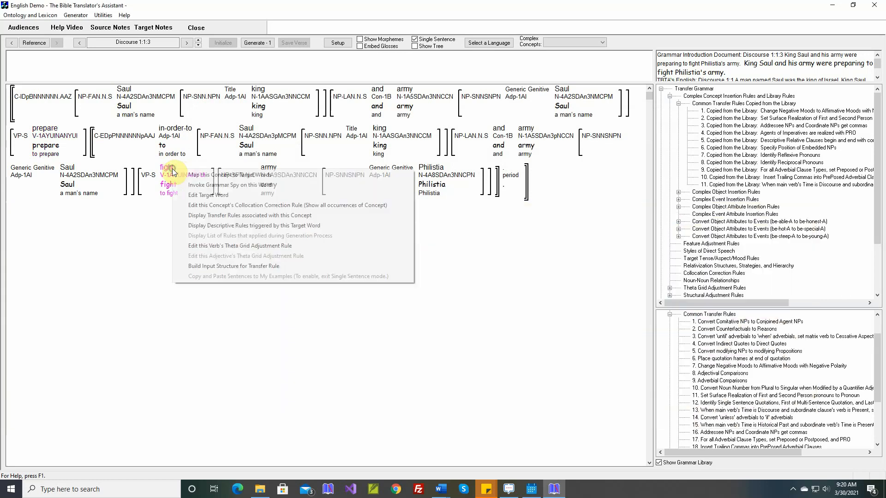
left_click(206, 247)
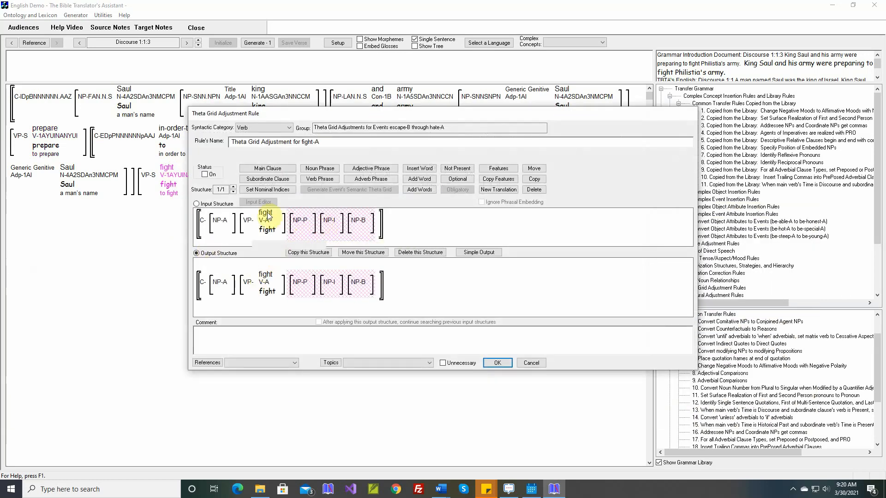
mouse_move(267, 215)
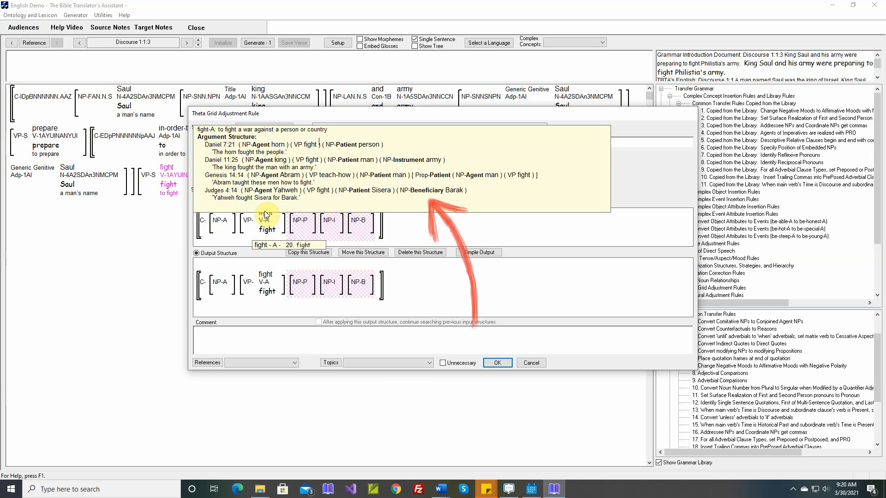
left_click(471, 256)
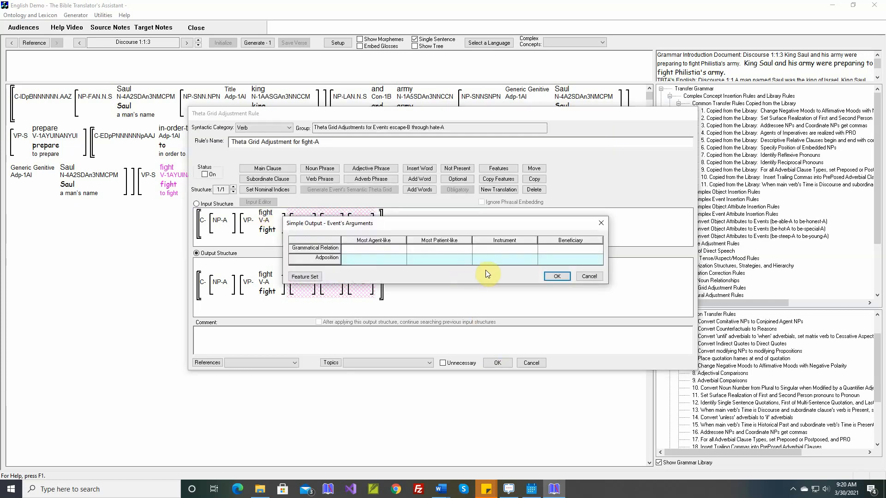
left_click(528, 249)
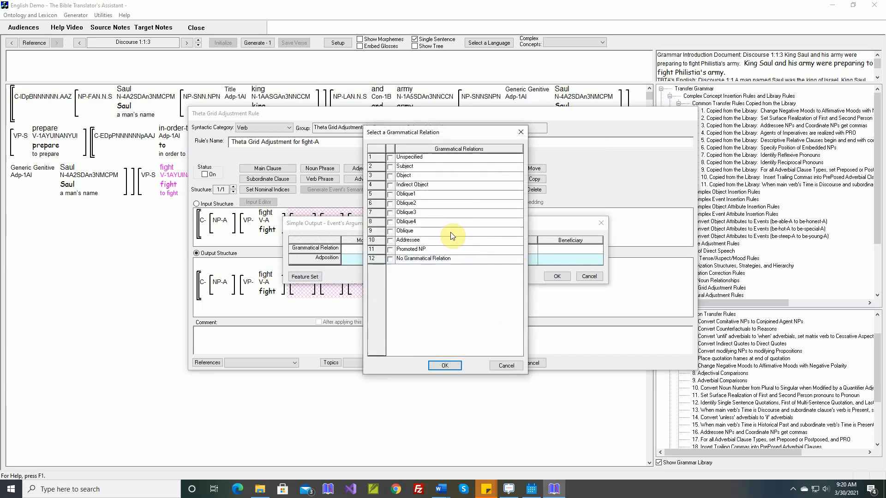
left_click(390, 194)
left_click(444, 365)
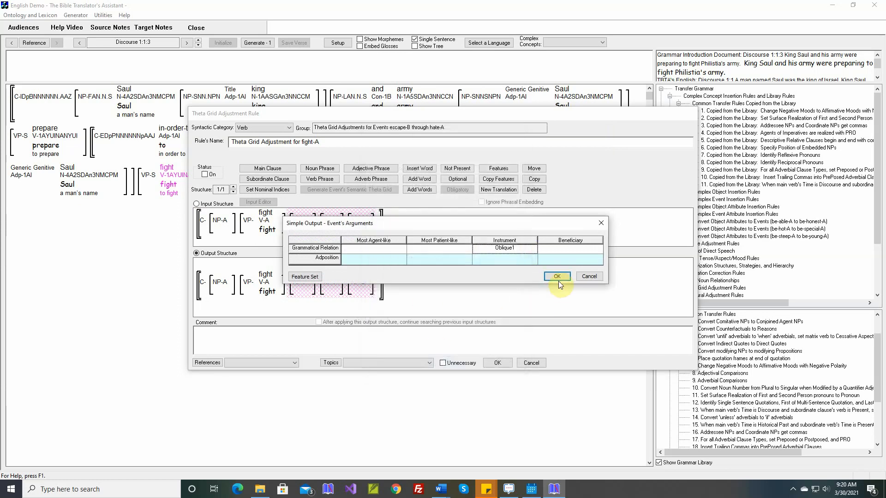
left_click(573, 250)
left_click(391, 203)
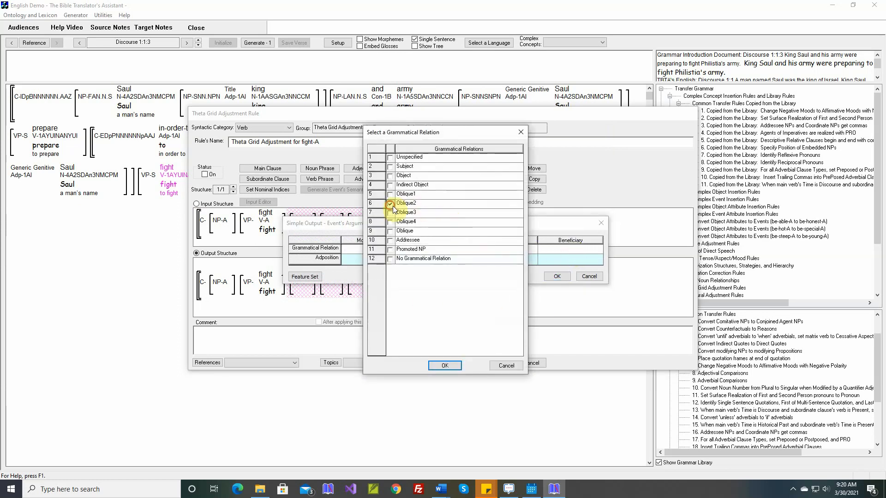
left_click(443, 366)
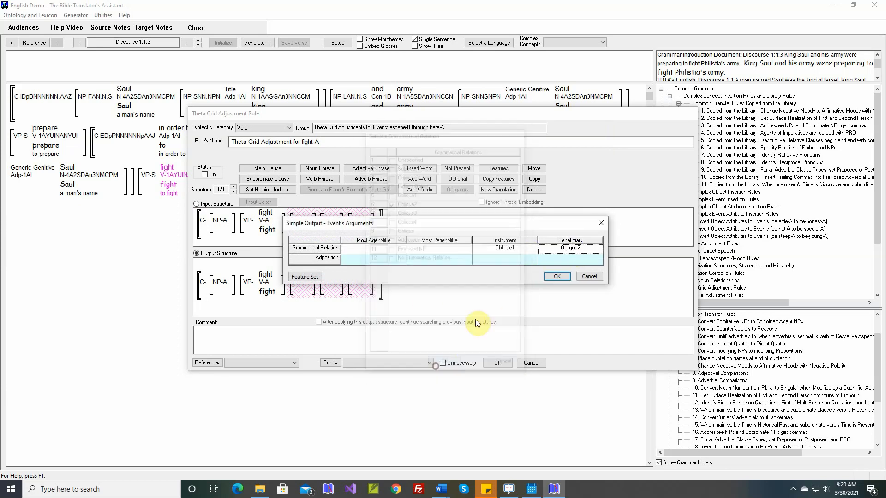
Step: Assign the adposition "with" to the Instrument and "for" to the Beneficiary in the fight-A rule's simple output
left_click(502, 261)
left_click(433, 258)
scroll(420, 251, "down", 2)
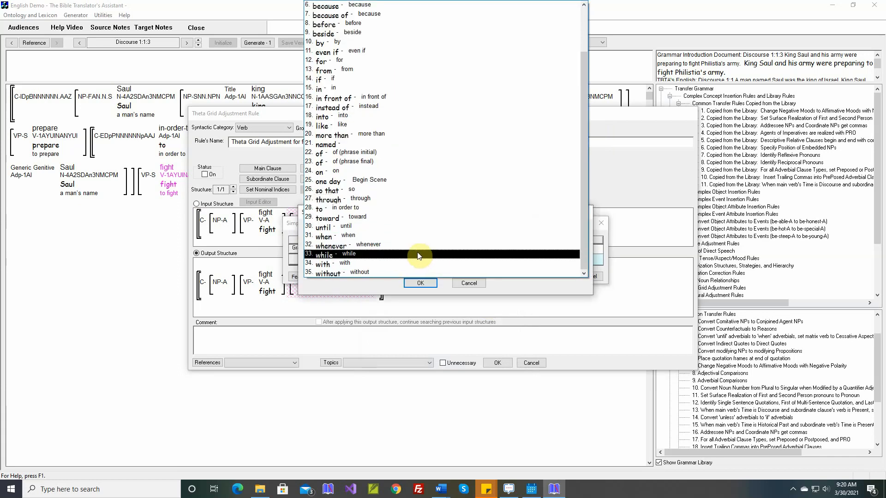
left_click(406, 263)
left_click(420, 283)
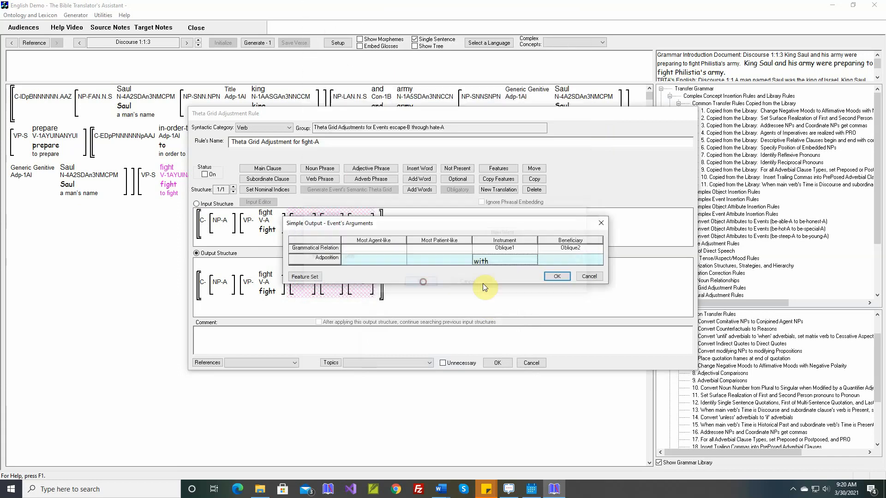
left_click(549, 261)
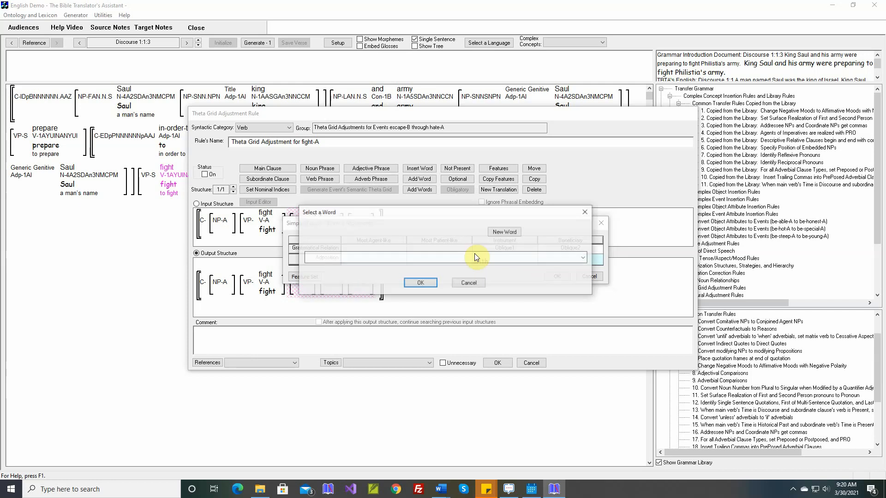
left_click(430, 262)
left_click(358, 122)
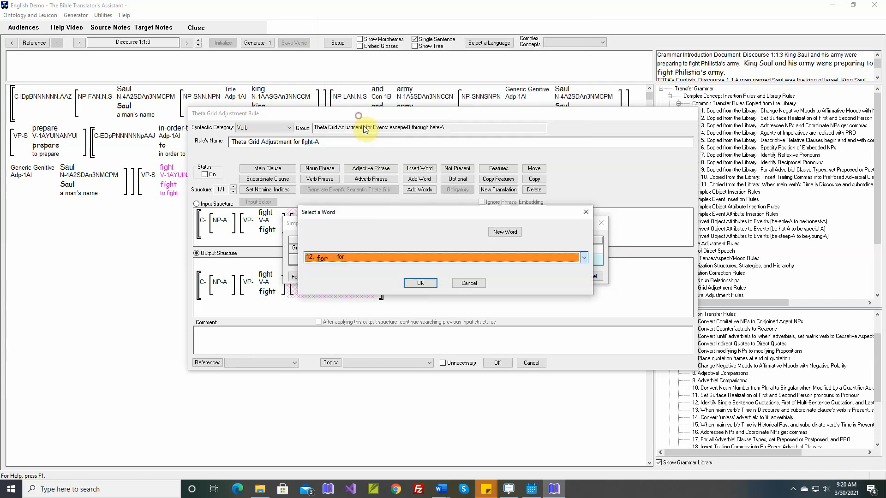
left_click(421, 282)
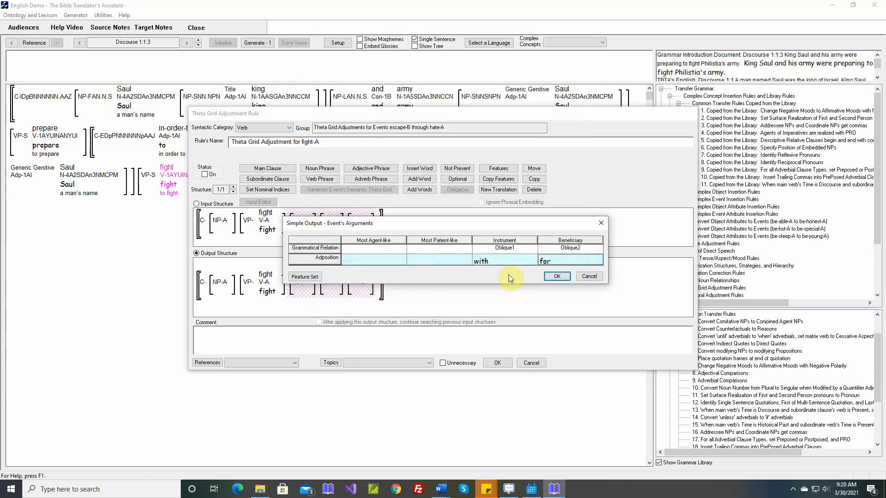
left_click(555, 277)
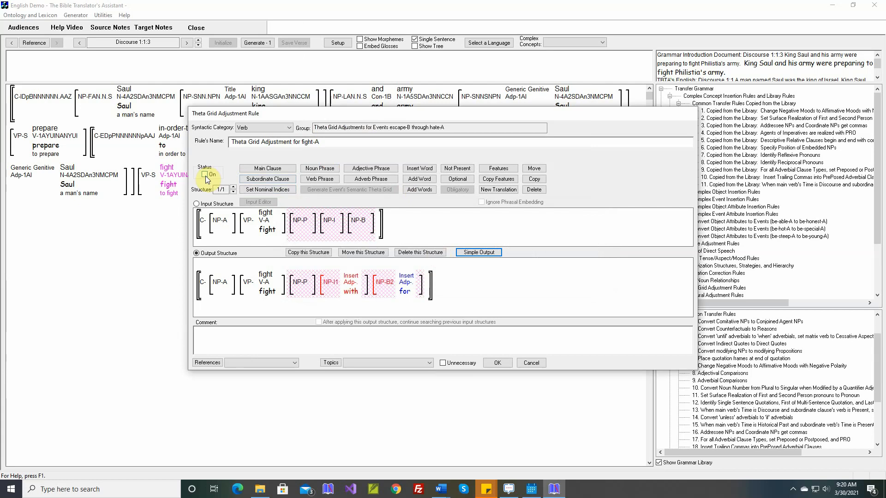
Step: Turn on and save the fight-A rule, and generate Discourse 1:1:3
left_click(491, 362)
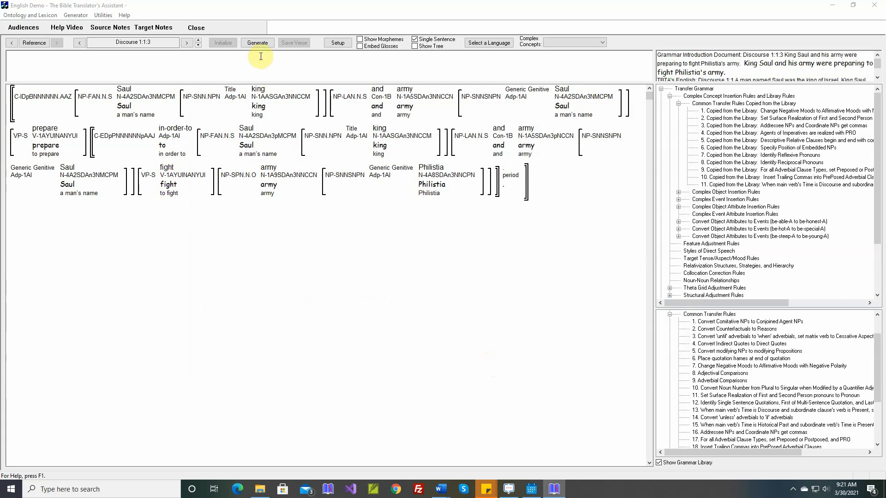
left_click(260, 43)
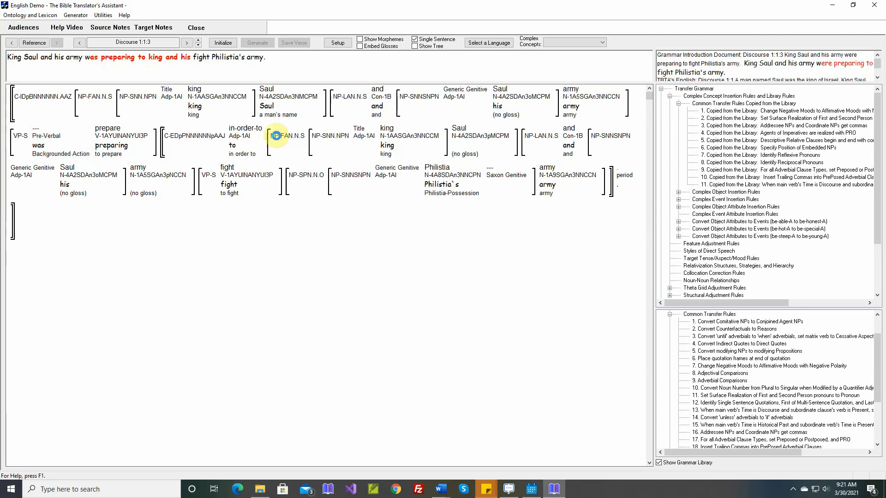
Step: From the rules applied to the word "was", open the verbs' Build all VPs spellout rule at its Salience Bands layer
double_click(92, 57)
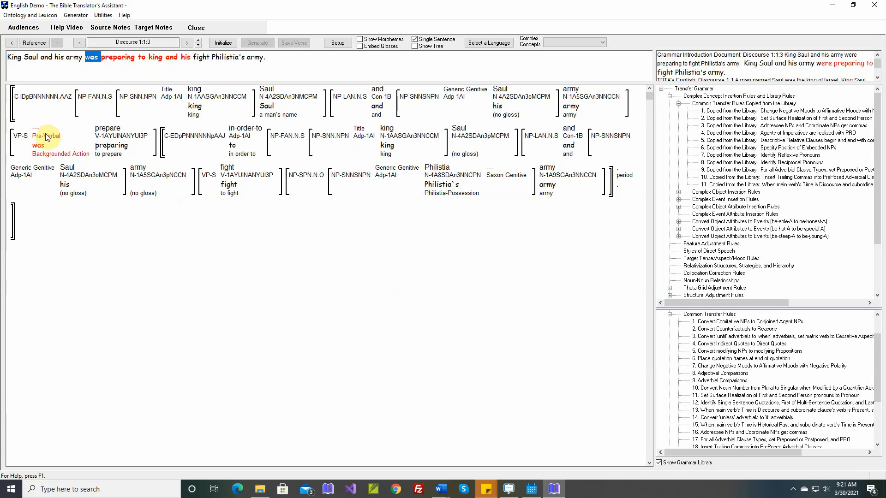
mouse_move(43, 148)
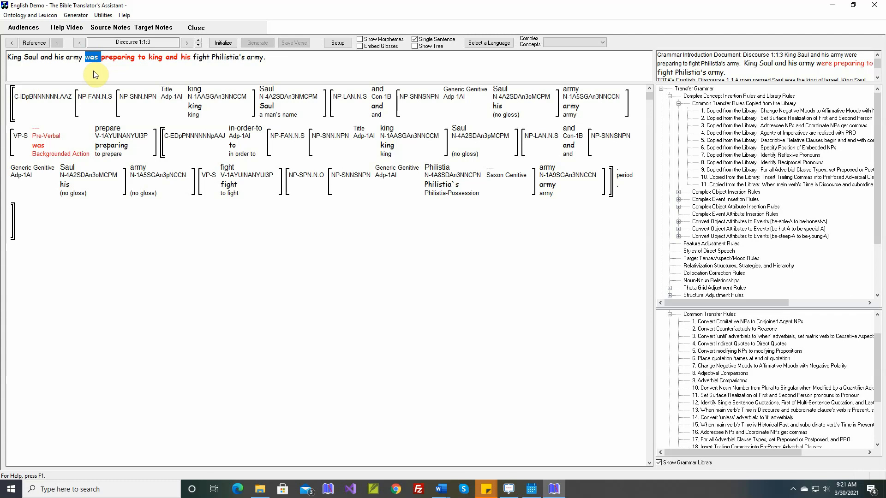
right_click(40, 147)
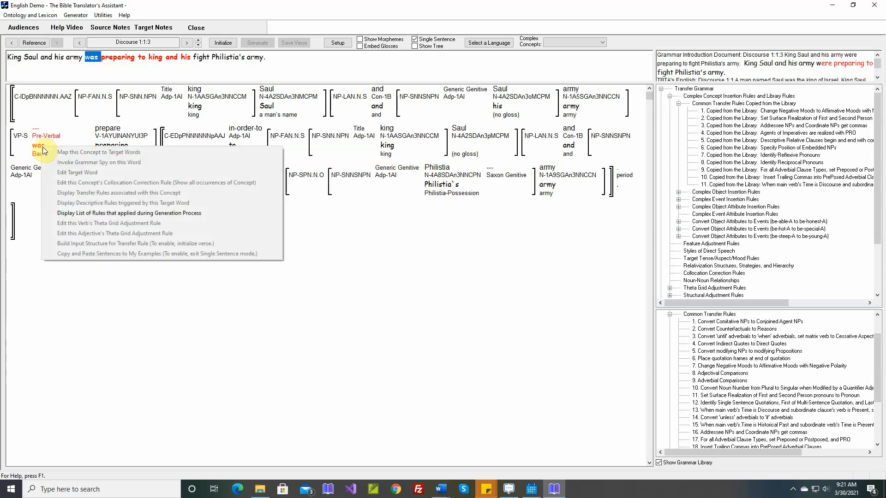
left_click(79, 215)
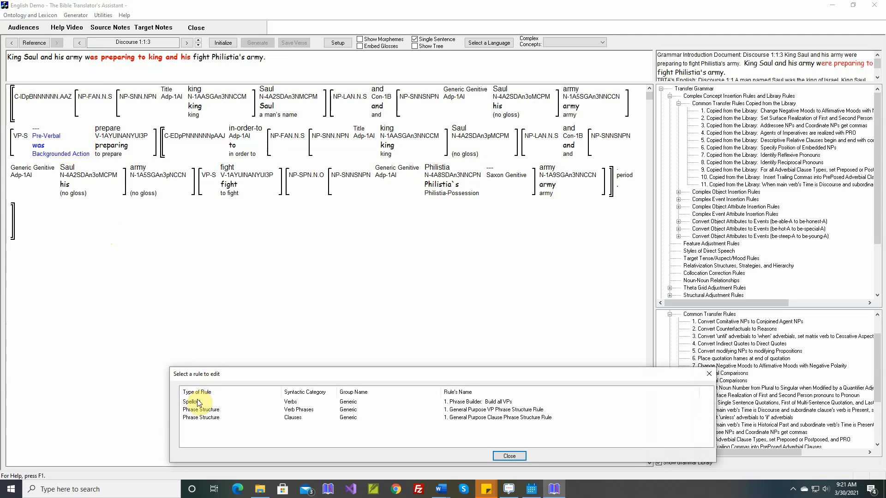
left_click(201, 401)
double_click(203, 399)
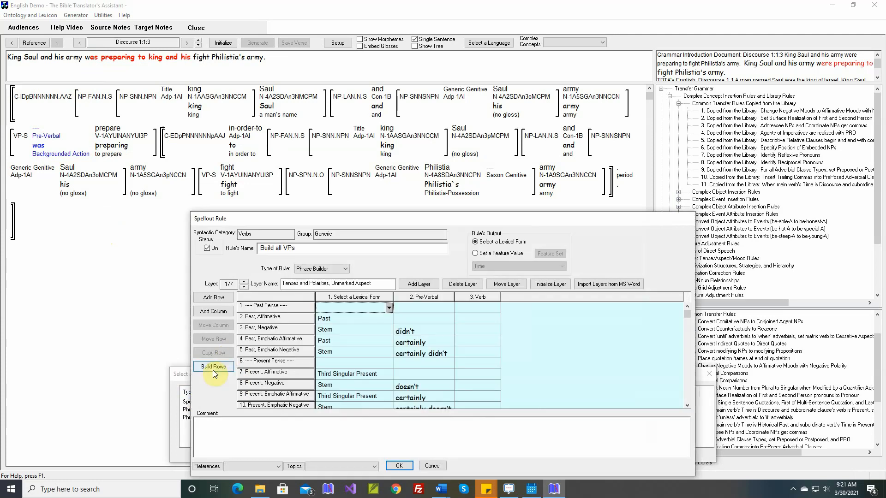
left_click(244, 284)
left_click(244, 287)
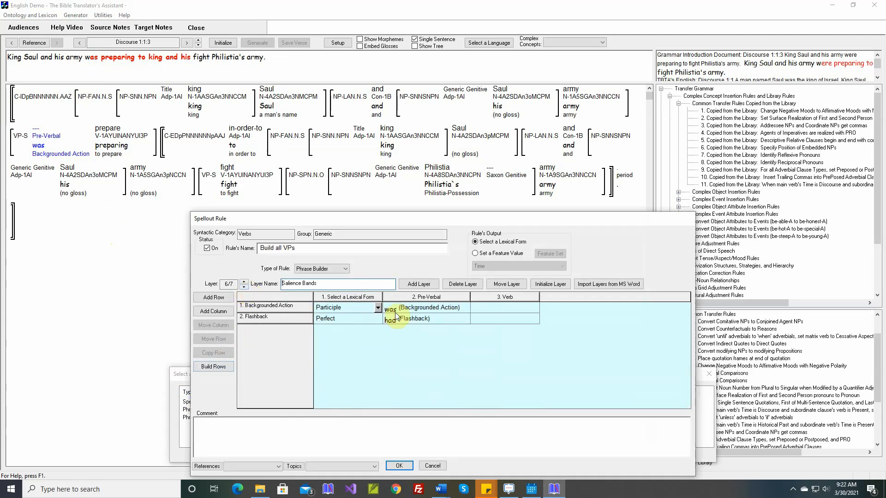
Step: Copy the Backgrounded Action row and name the copy "Backgrounded Action, First and Third Singular"
left_click(290, 308)
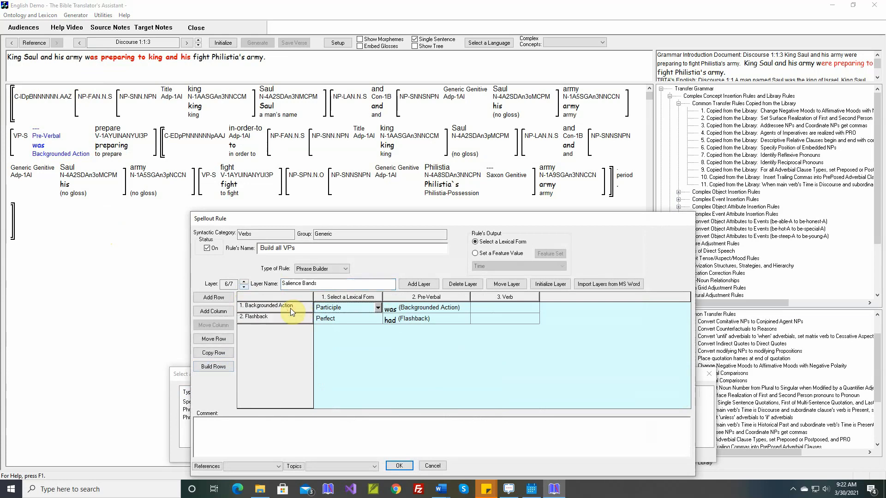
left_click(227, 353)
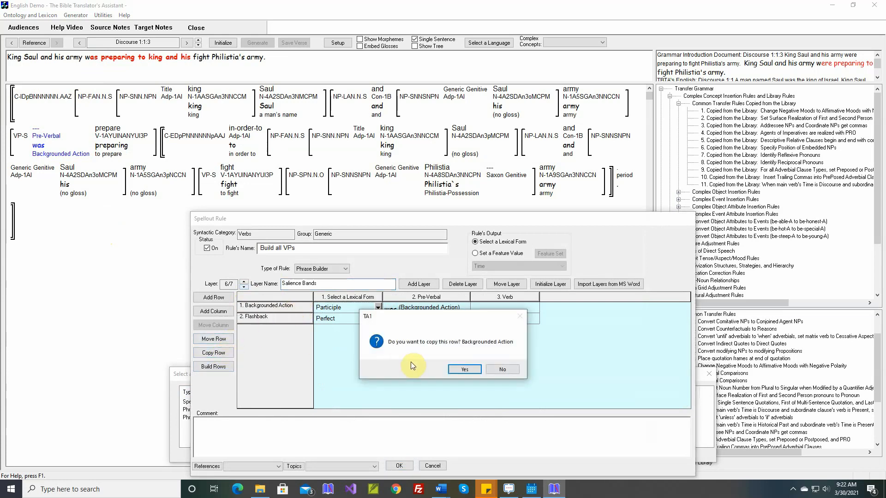
left_click(455, 369)
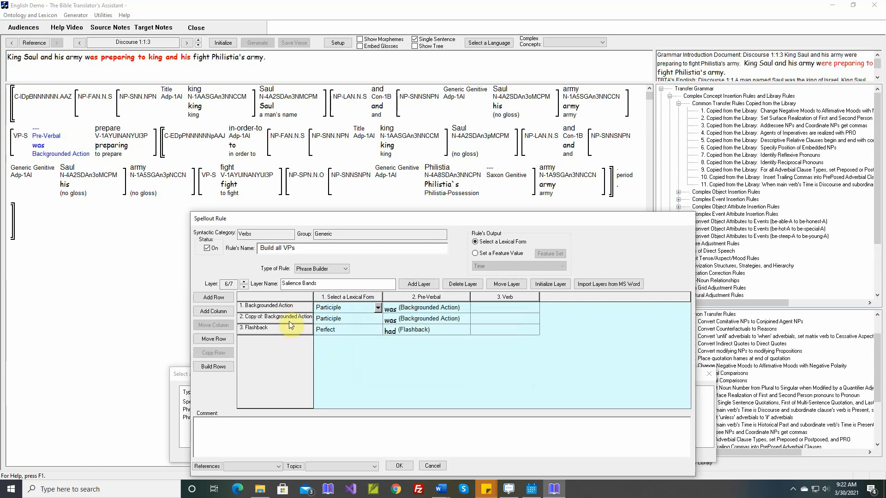
double_click(286, 318)
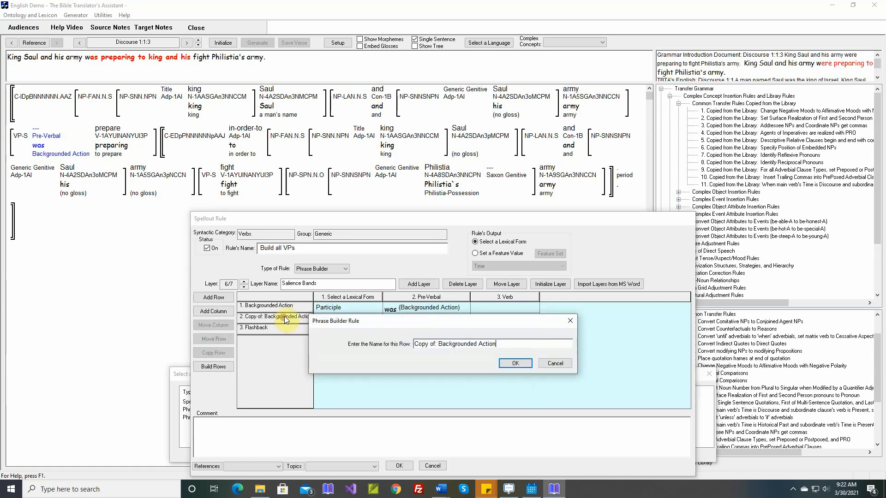
key("Delete")
key("Delete")
key("Delete")
key("Delete")
key("Delete")
key("Delete")
key("Delete")
key("Delete")
key("Delete")
key("End")
type(", First and T")
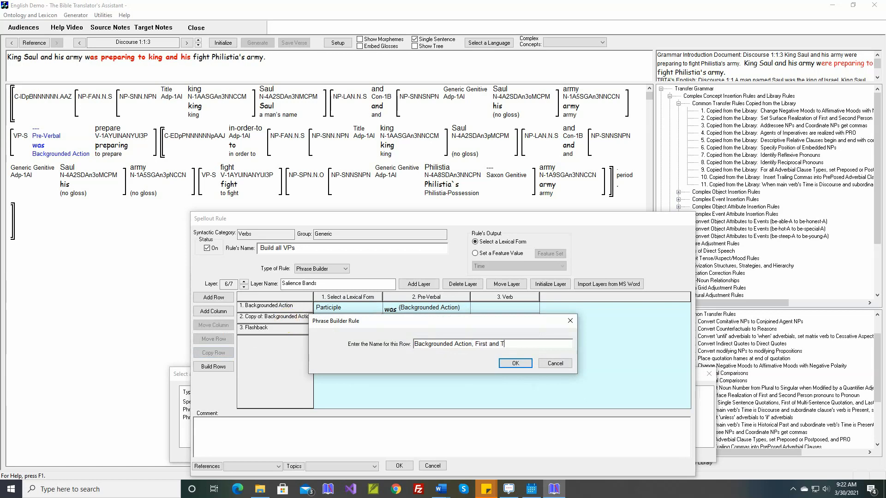
type("hird Singular")
left_click(515, 363)
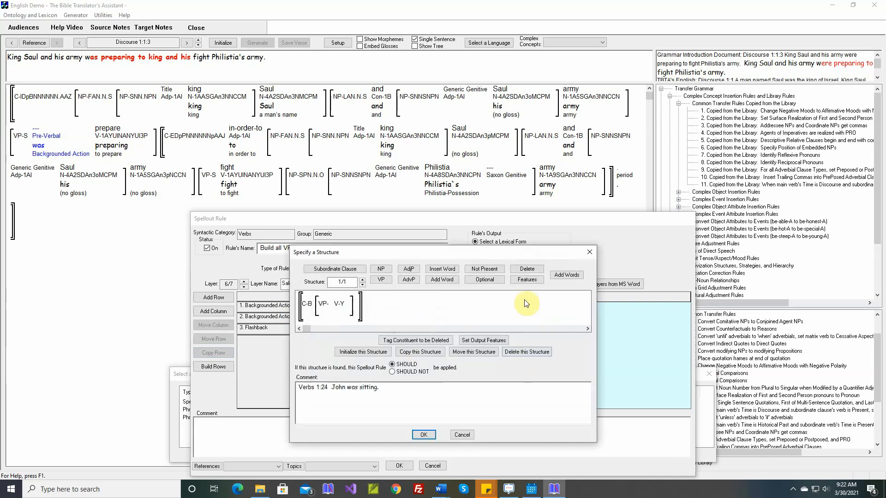
Step: Restrict the verb in the copied row's structure to First or Third person and Singular number of the subject
left_click(533, 281)
left_click(345, 304)
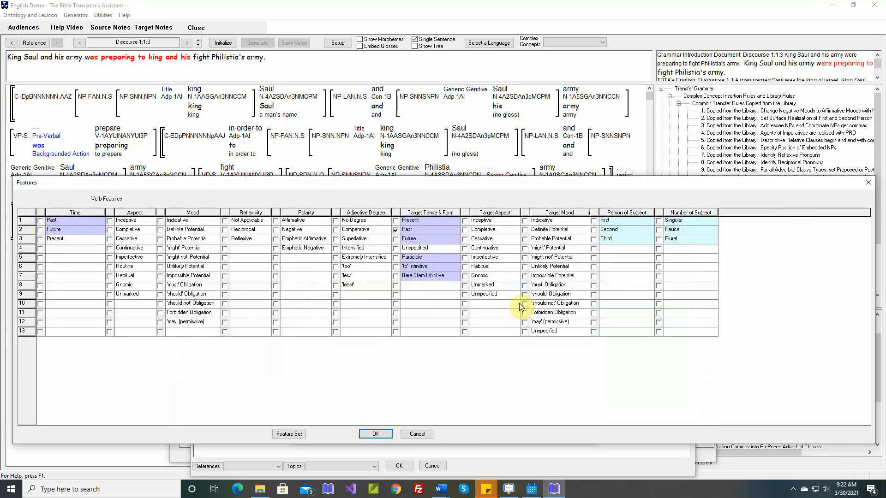
left_click(594, 239)
left_click(658, 221)
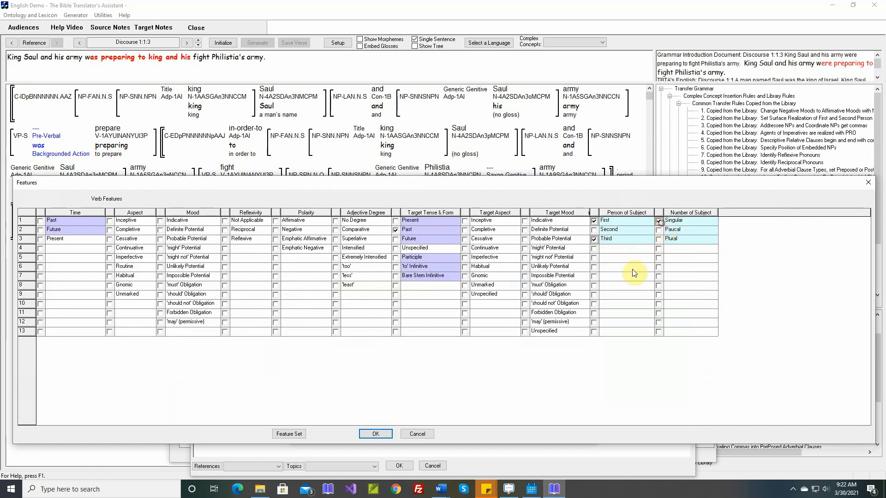
left_click(390, 434)
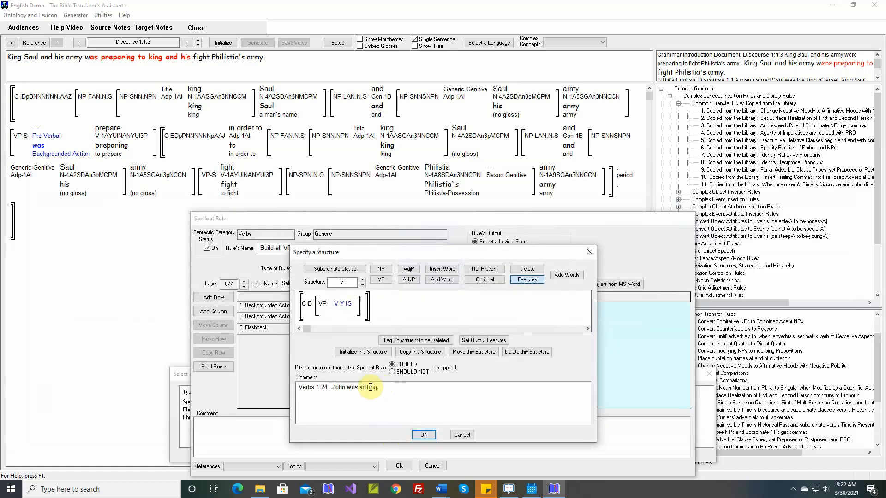
left_click(423, 436)
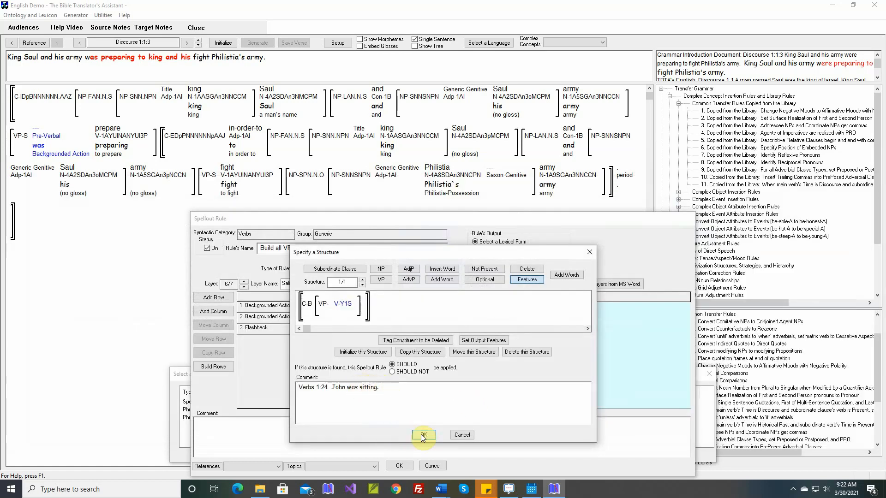
left_click(423, 436)
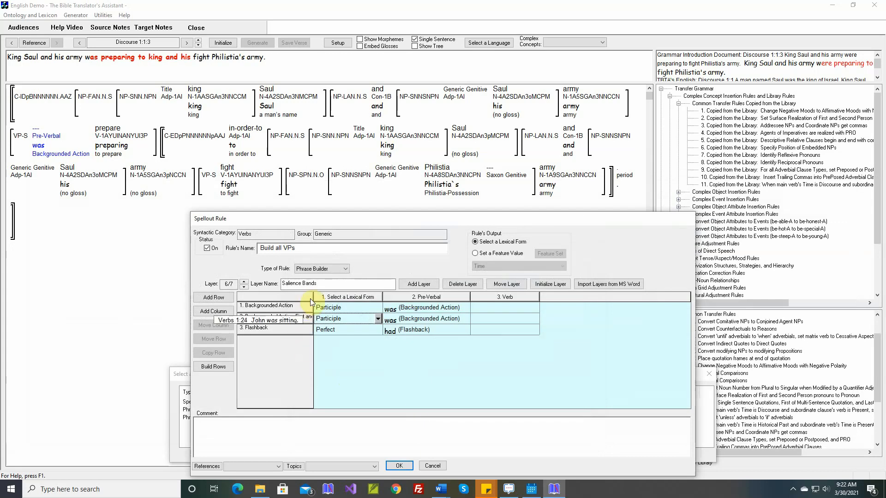
Step: Change the pre-verbal word in the original Backgrounded Action row to "were" and save the spellout rule
left_click_drag(313, 297, 352, 296)
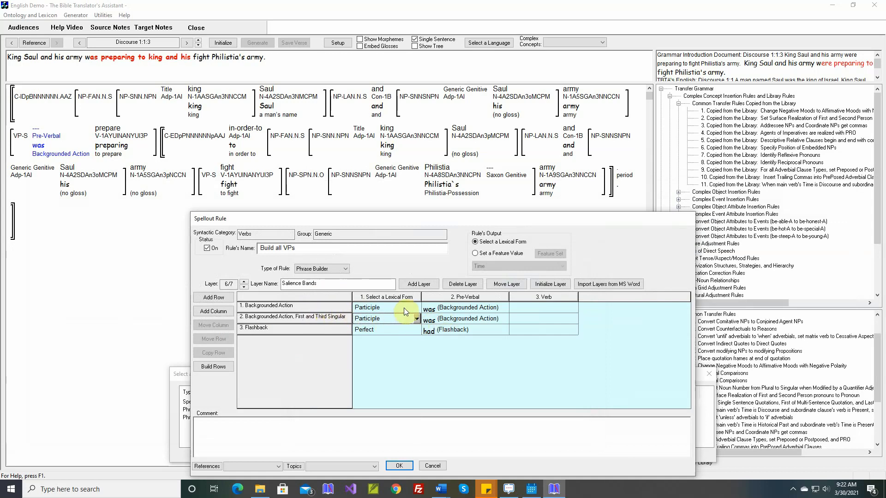
left_click(434, 310)
double_click(434, 310)
key("BackSpace")
key("BackSpace")
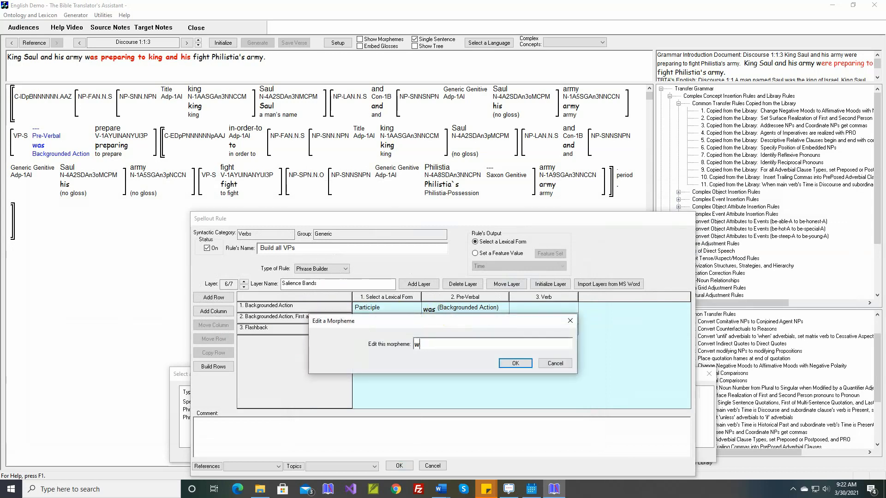
type("ere")
key("Return")
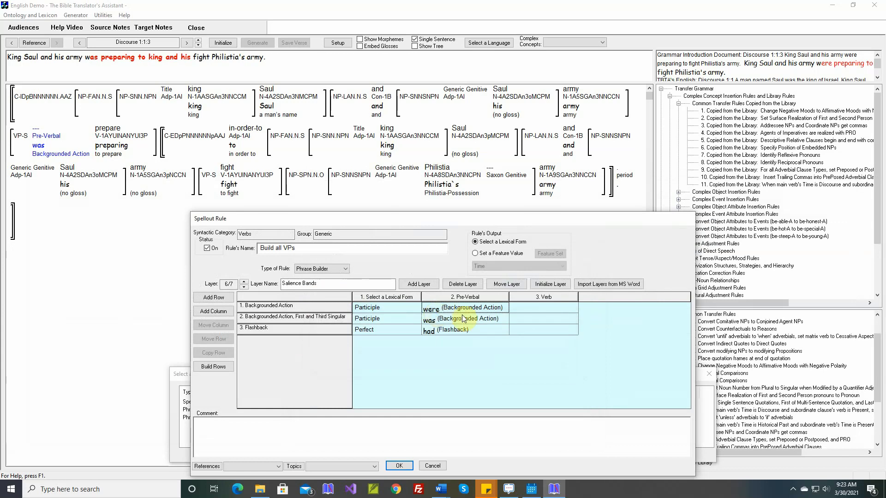
left_click(403, 467)
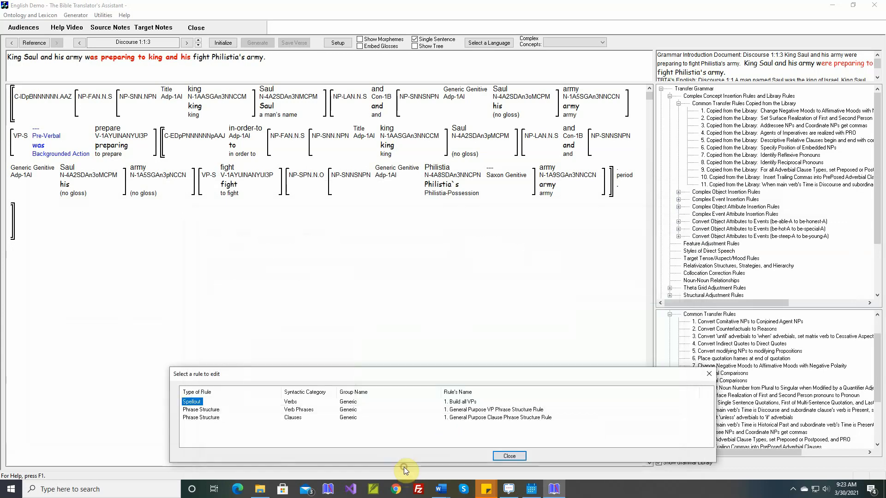
Step: Close the list of applied rules, then initialize and regenerate Discourse 1:1:3
left_click(509, 456)
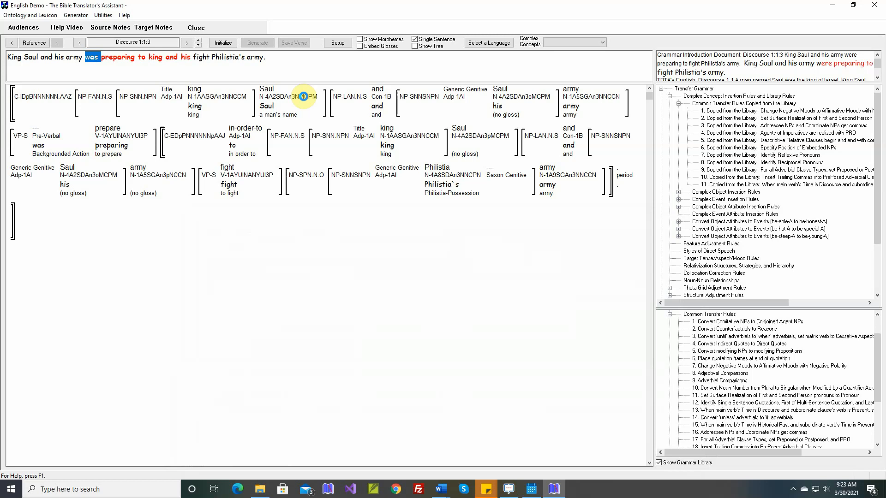
left_click(223, 43)
left_click(256, 43)
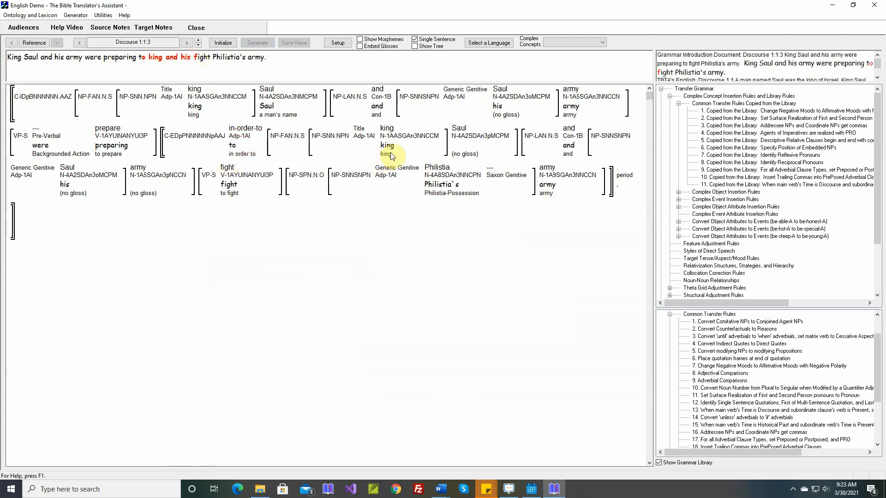
Step: Hide the grammar library and expand the Identify all Pronouns group under the Pronoun and Switch Reference identification rules
mouse_move(391, 149)
mouse_move(465, 140)
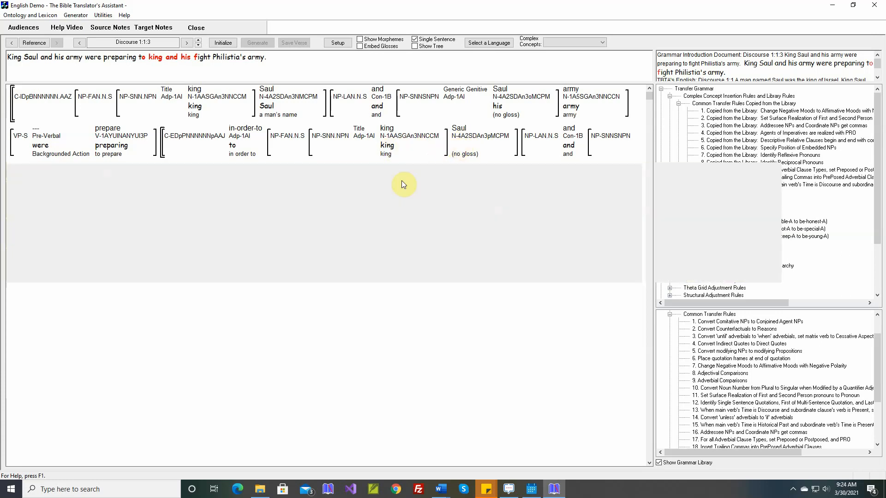
mouse_move(148, 177)
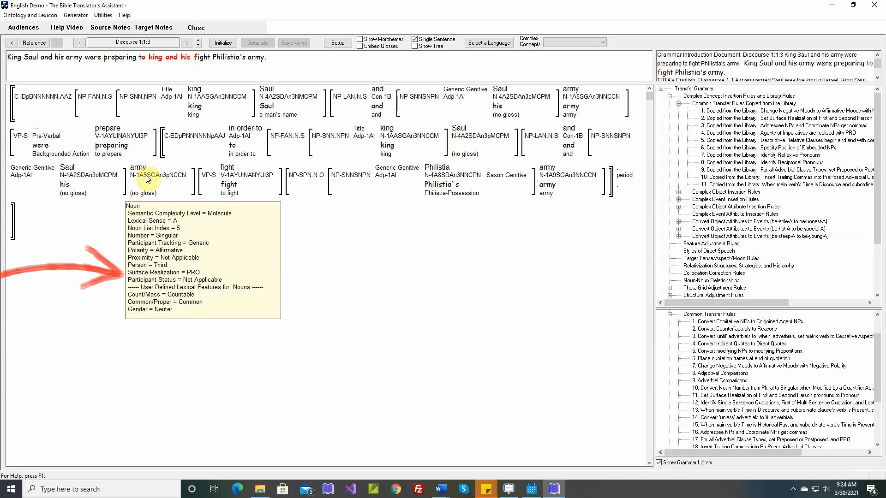
mouse_move(67, 189)
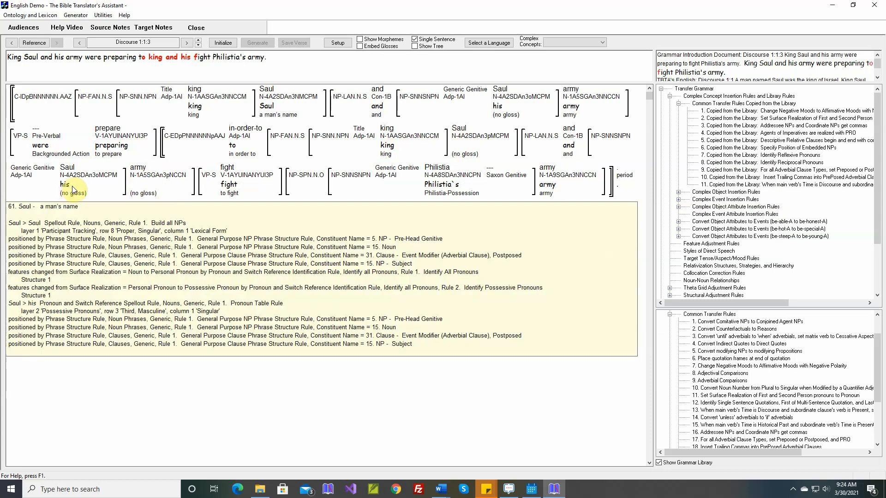
left_click(660, 463)
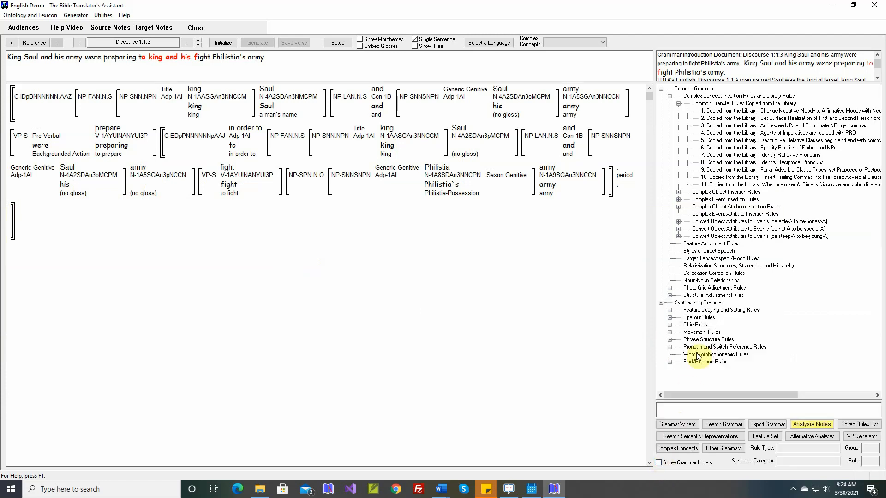
left_click(670, 347)
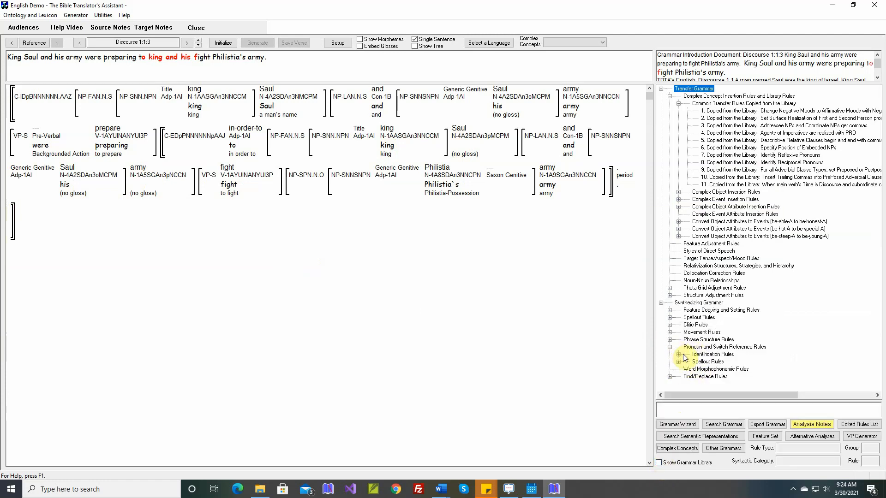
left_click(679, 354)
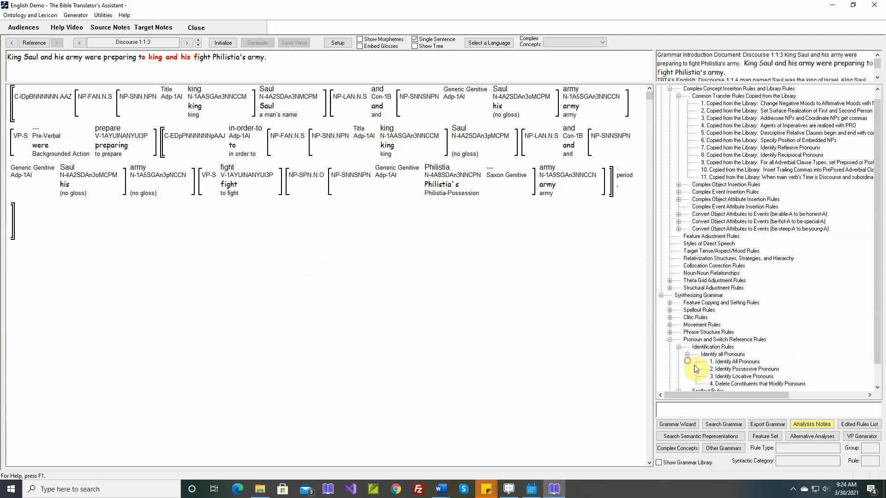
left_click(767, 383)
double_click(768, 385)
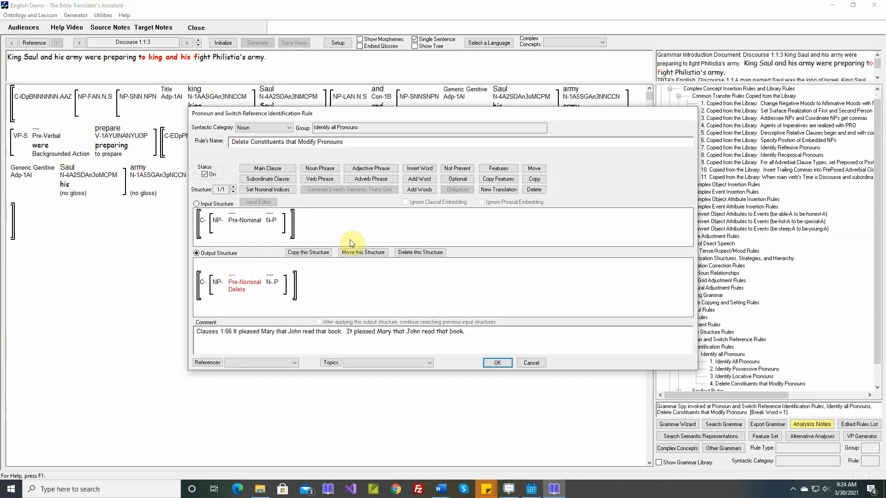
mouse_move(273, 224)
left_click(498, 168)
left_click(271, 221)
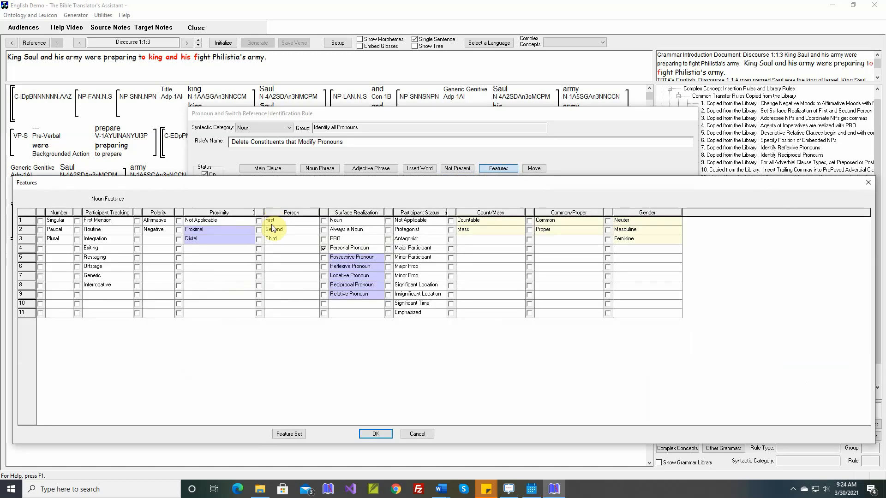
left_click(324, 239)
left_click(419, 434)
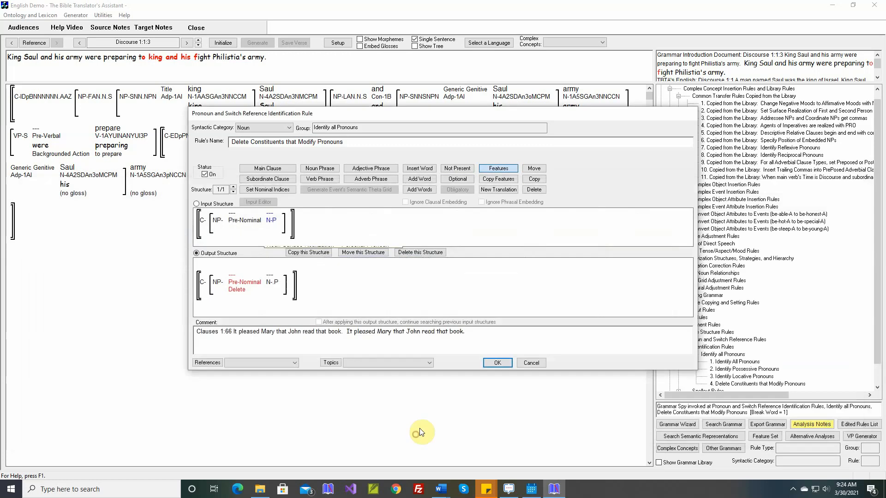
left_click(532, 363)
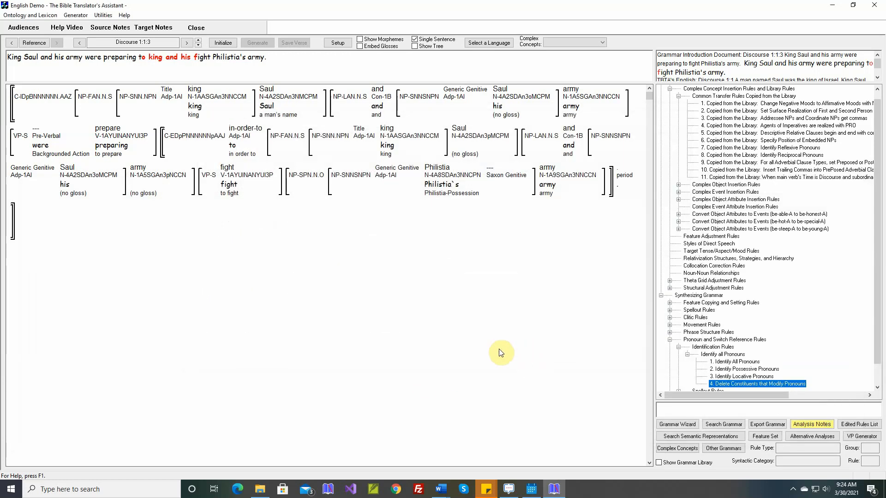
Step: Review the input and output structures of the Delete Constituents that Modify Pronouns rule, leaving the rule unchanged
left_click(724, 382)
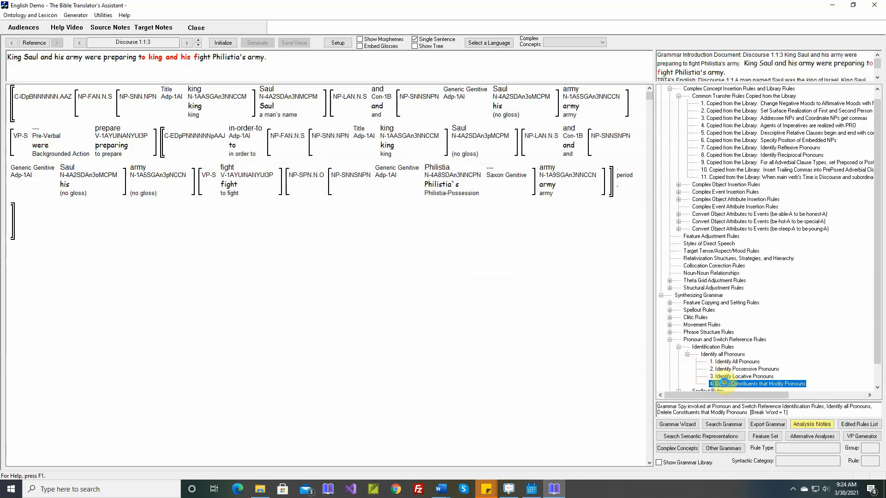
double_click(723, 382)
mouse_move(271, 223)
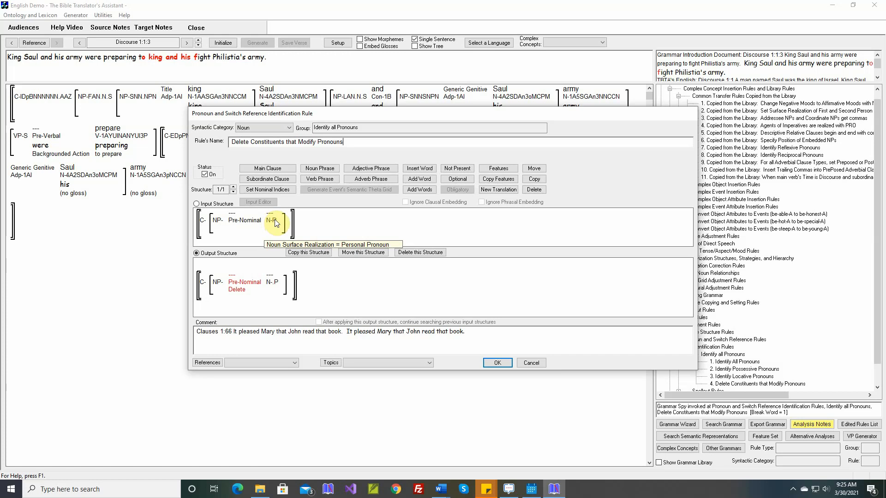
left_click(531, 364)
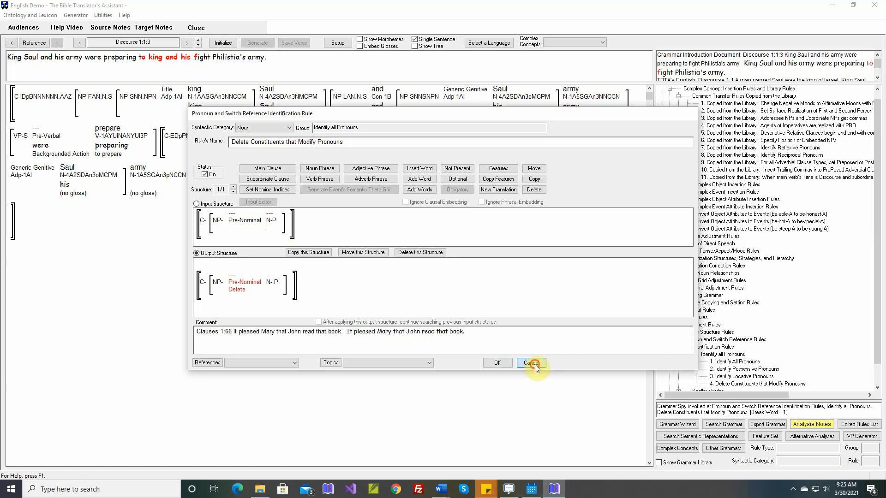
Step: Enable deleting all constituents that modify PRO in the grammar setup
left_click(340, 43)
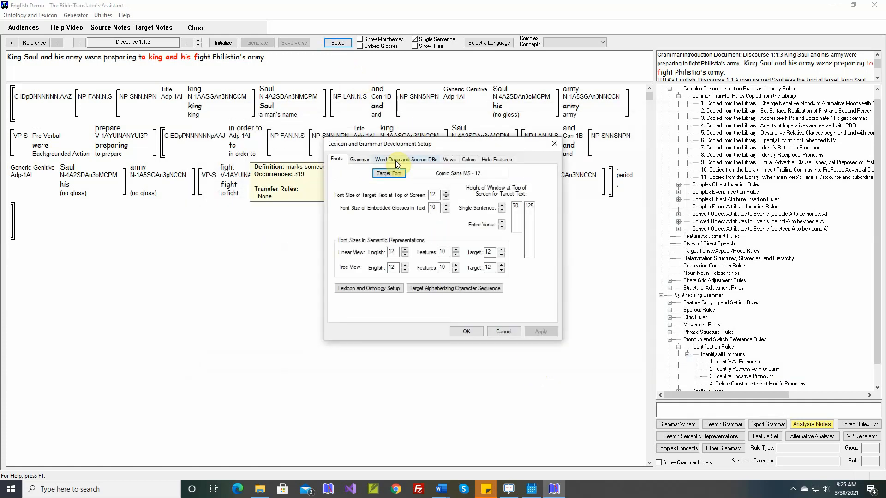
left_click(366, 162)
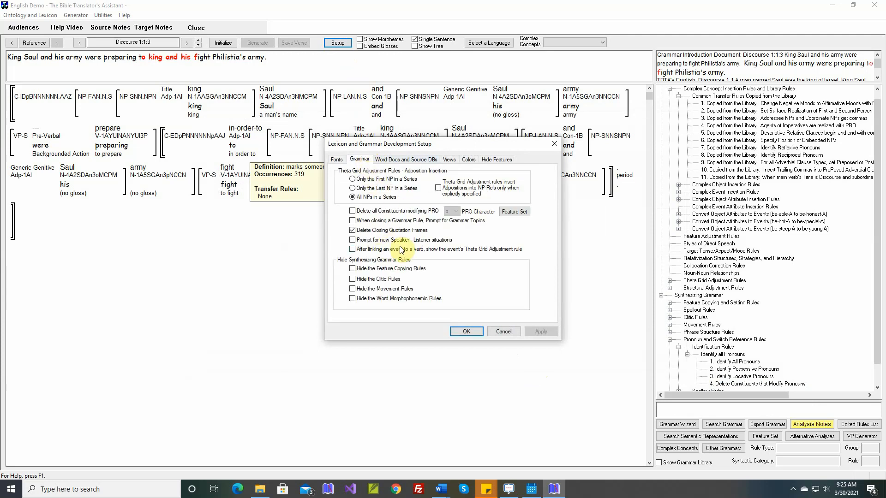
left_click(354, 212)
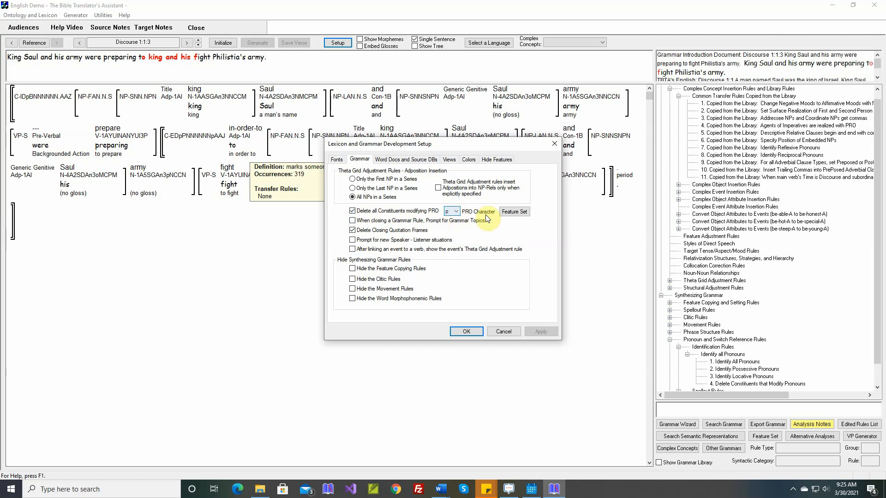
Step: Look up the character assigned to PRO among the Surface Realization values for nouns in the feature set
left_click(512, 213)
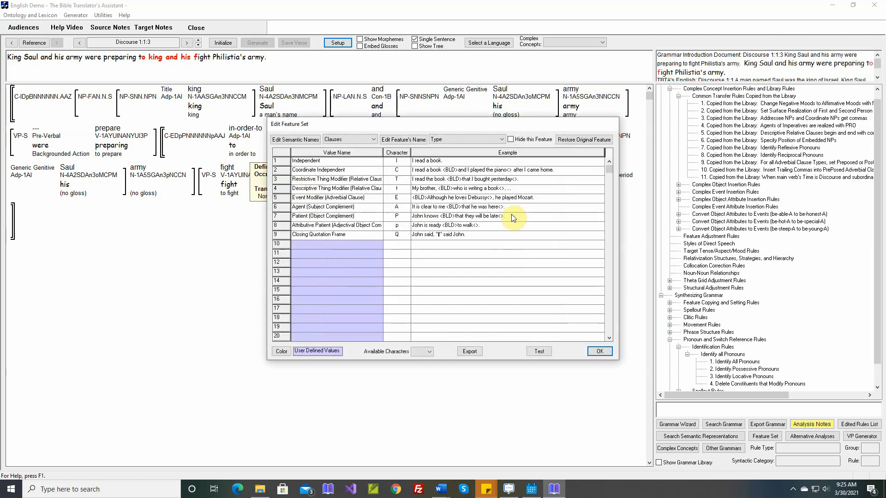
left_click(373, 140)
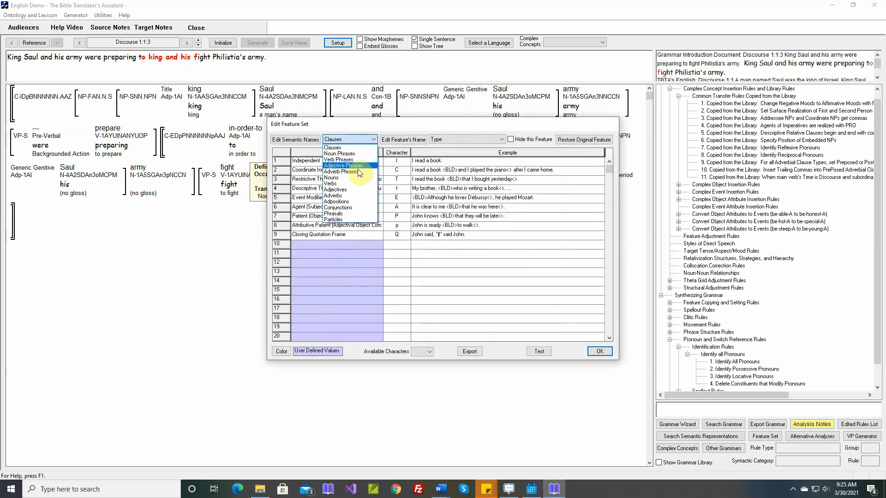
left_click(331, 177)
left_click(453, 139)
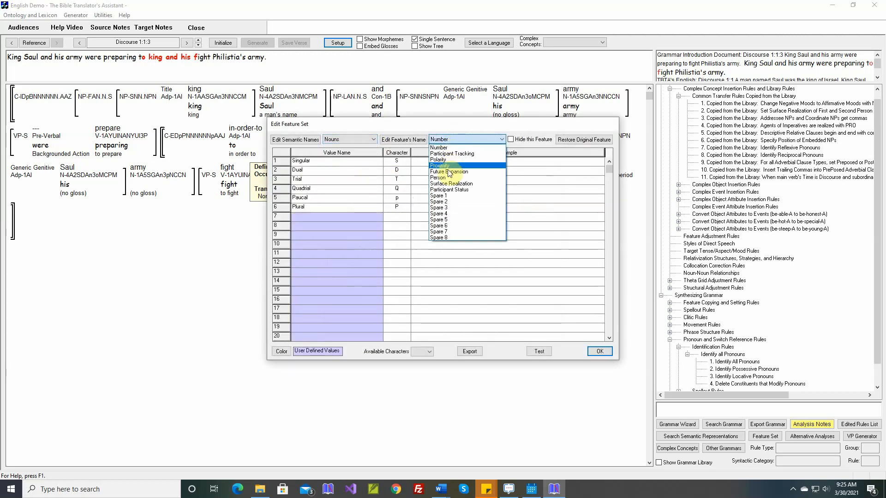
left_click(451, 183)
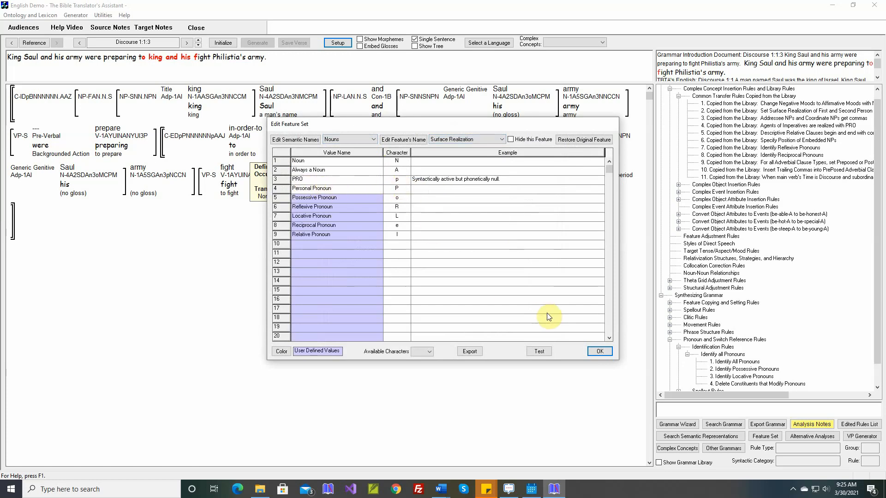
left_click(600, 351)
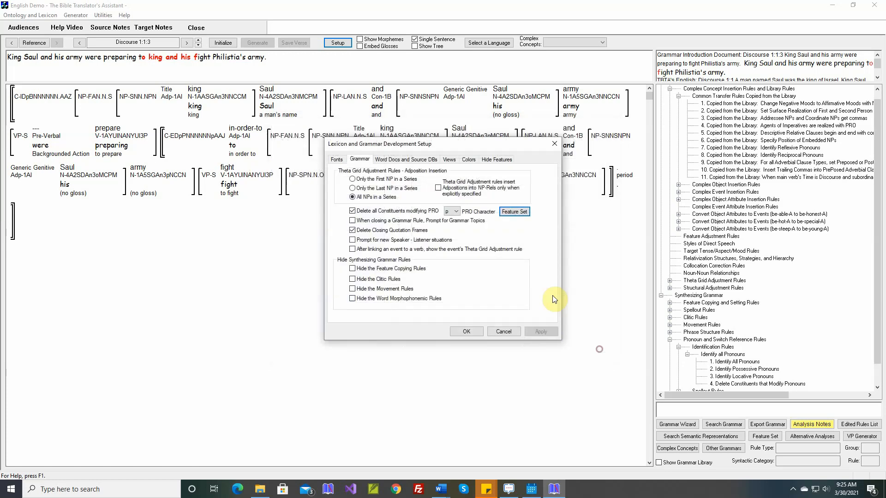
Step: Choose p as the PRO character and save the grammar setup
left_click(456, 213)
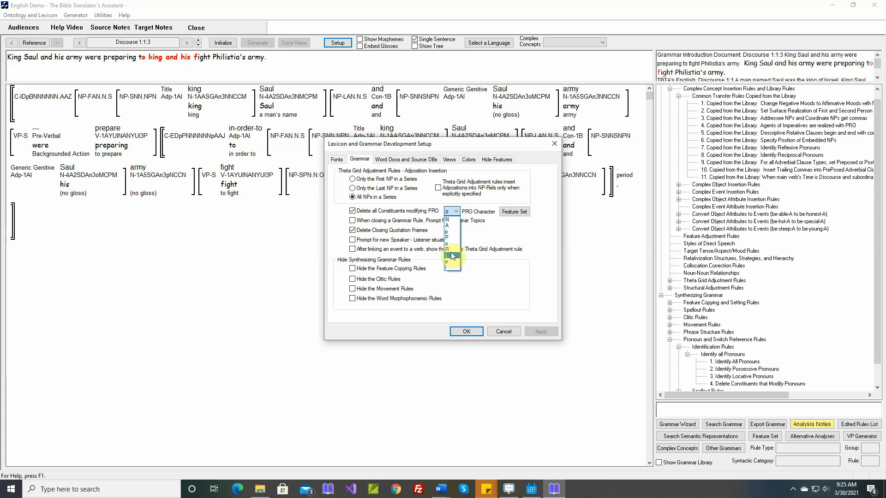
left_click(454, 233)
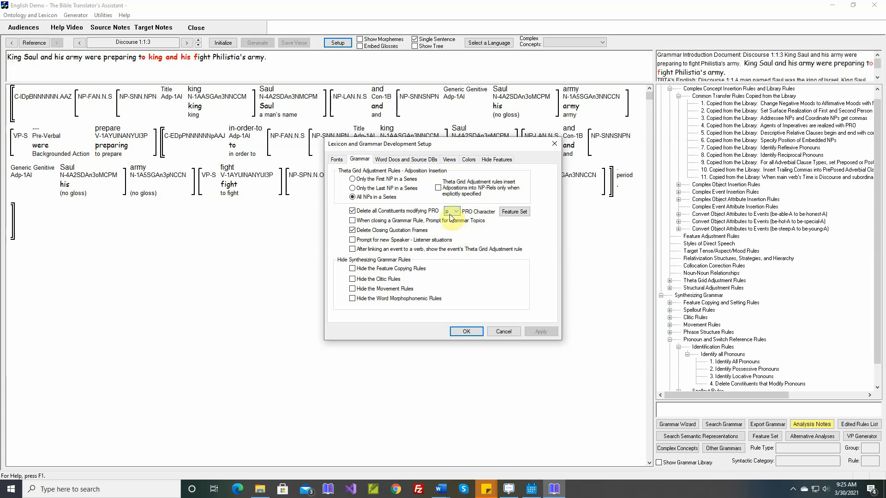
left_click(466, 332)
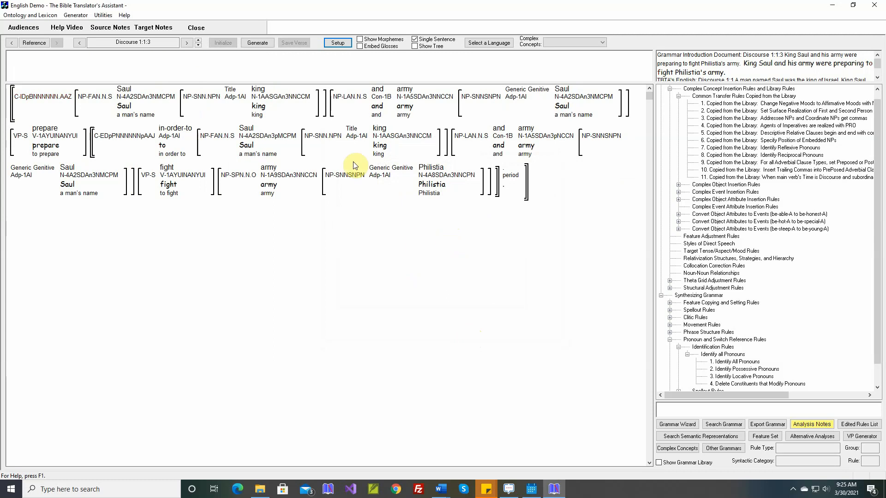
Step: Regenerate Discourse 1:1:3 and inspect the features of the noun Saul in the in-order-to clause
left_click(258, 43)
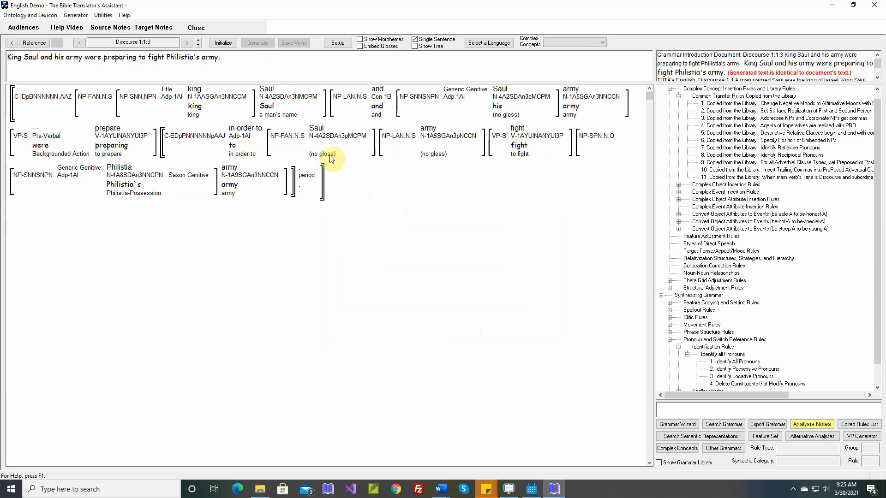
mouse_move(331, 140)
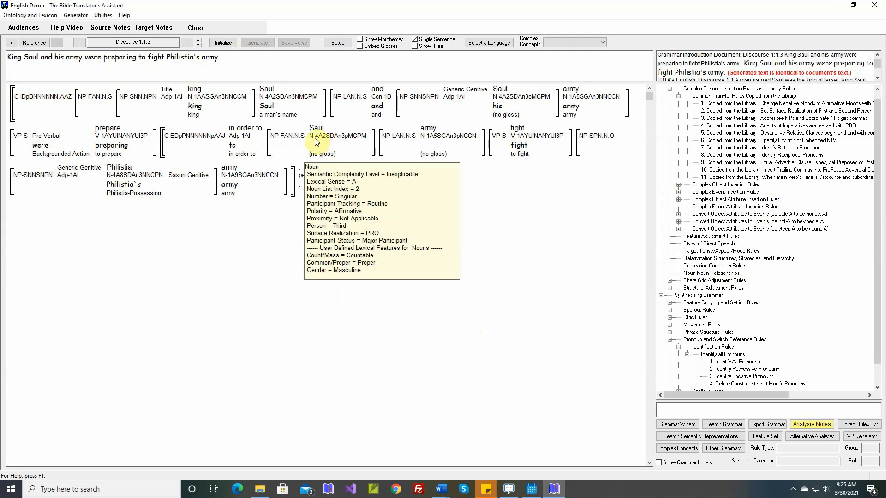
mouse_move(196, 150)
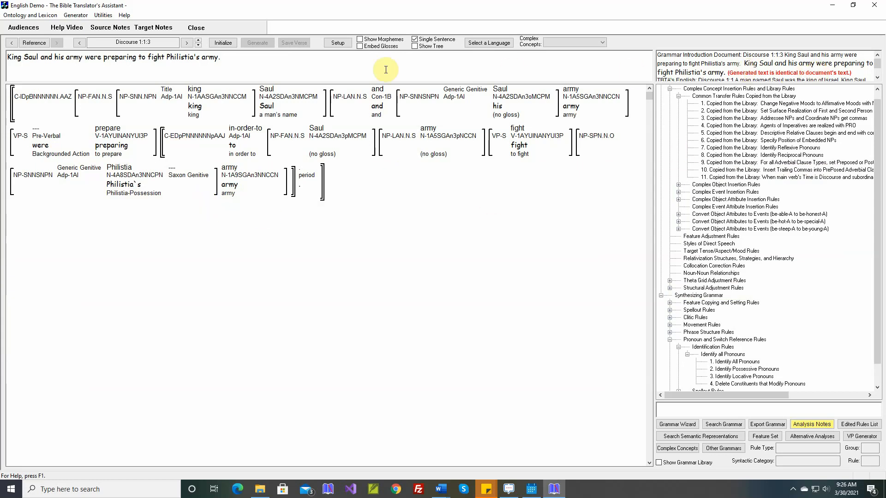
Step: Turn off single-sentence display, generate the whole of Discourse 1:1 and save the verse
left_click(200, 40)
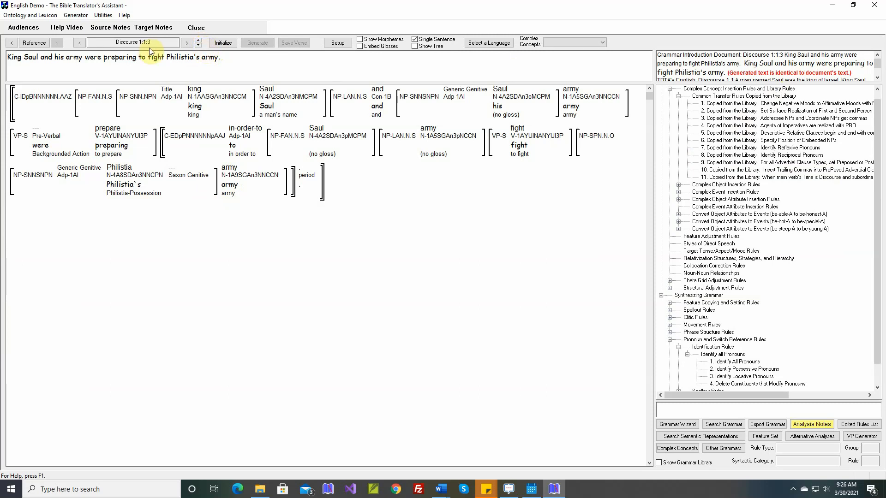
left_click(415, 39)
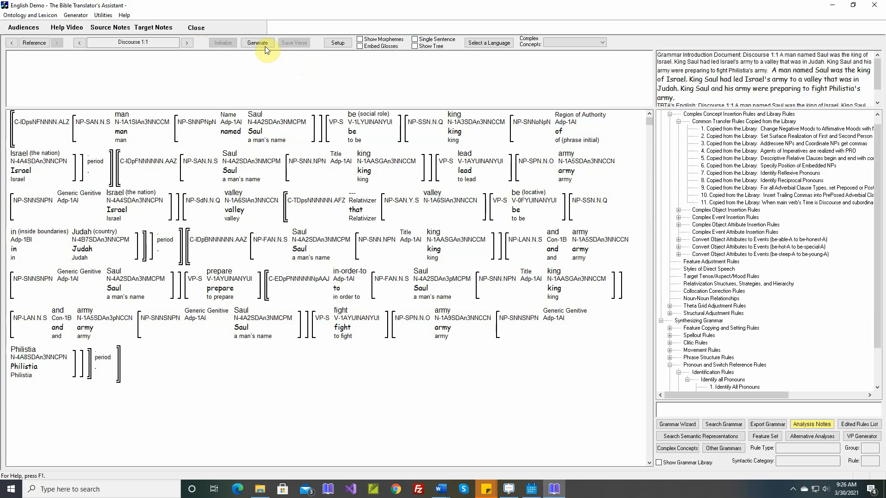
left_click(258, 43)
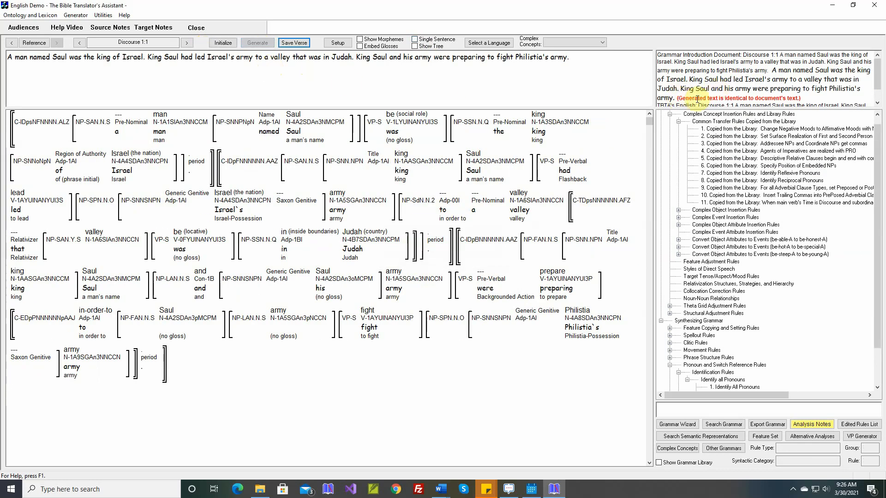
left_click(299, 43)
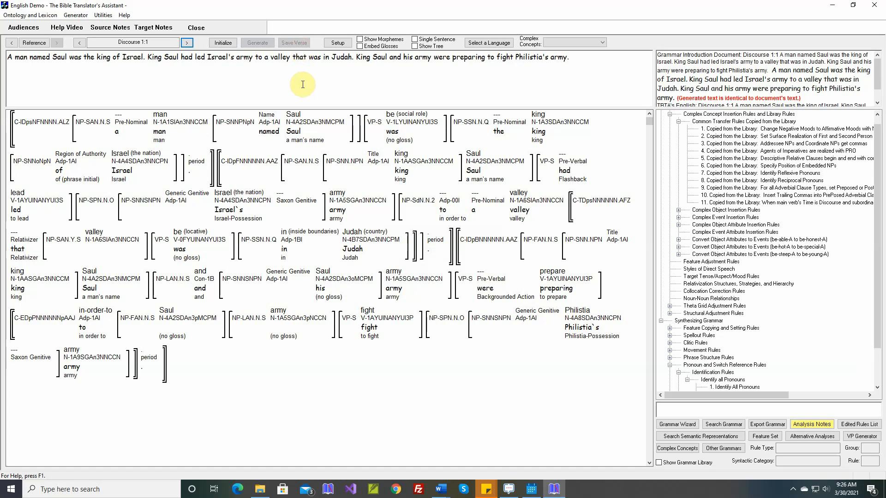
Step: Go to the next verse, Discourse 1:2, and display it one sentence at a time without morphemes
left_click(187, 42)
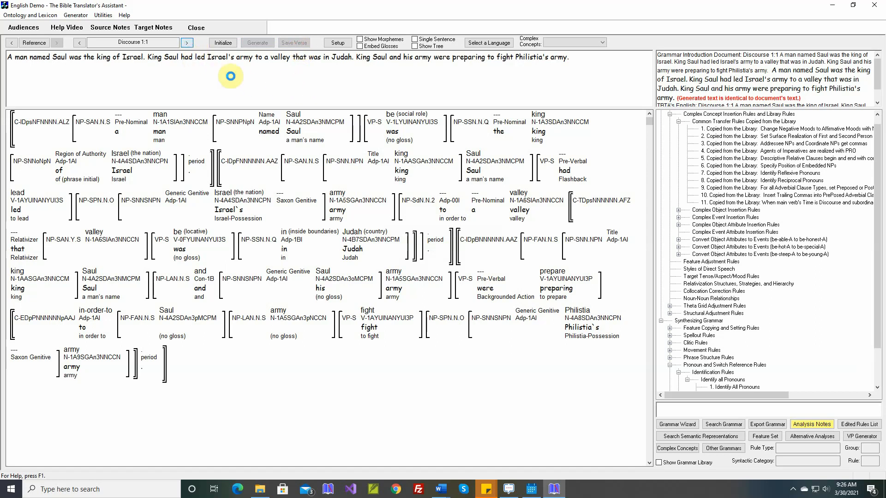
left_click(360, 40)
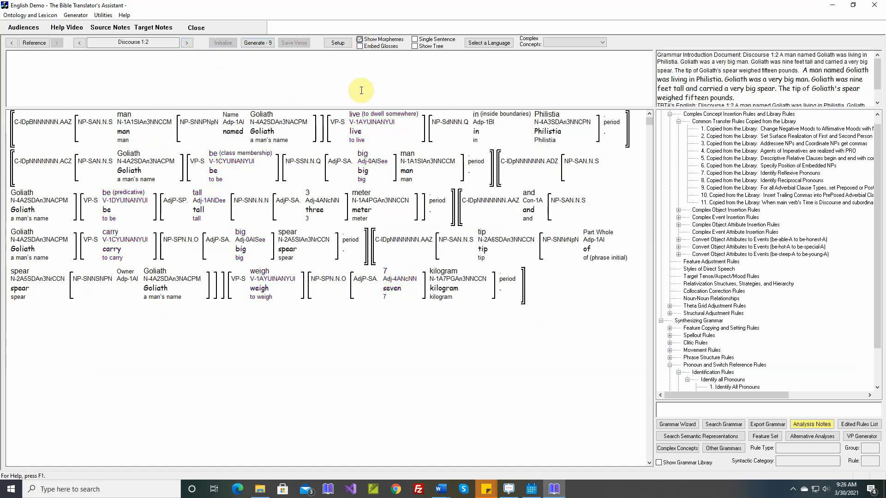
left_click(360, 40)
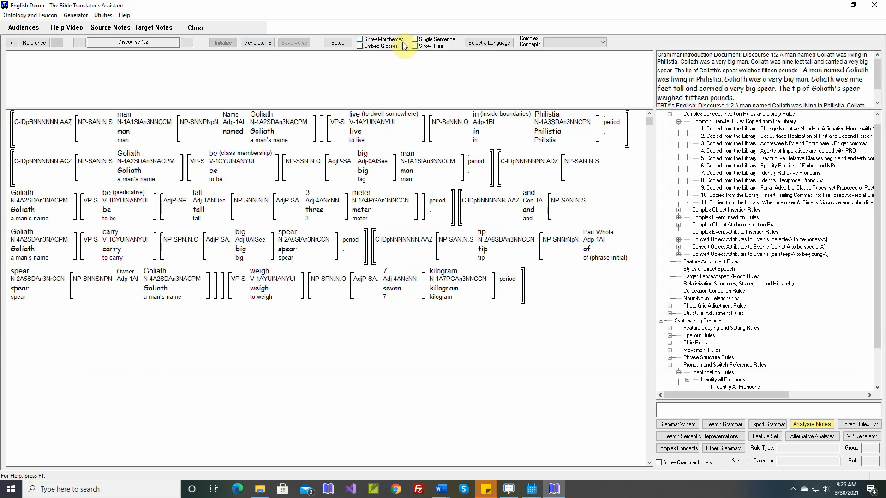
left_click(415, 40)
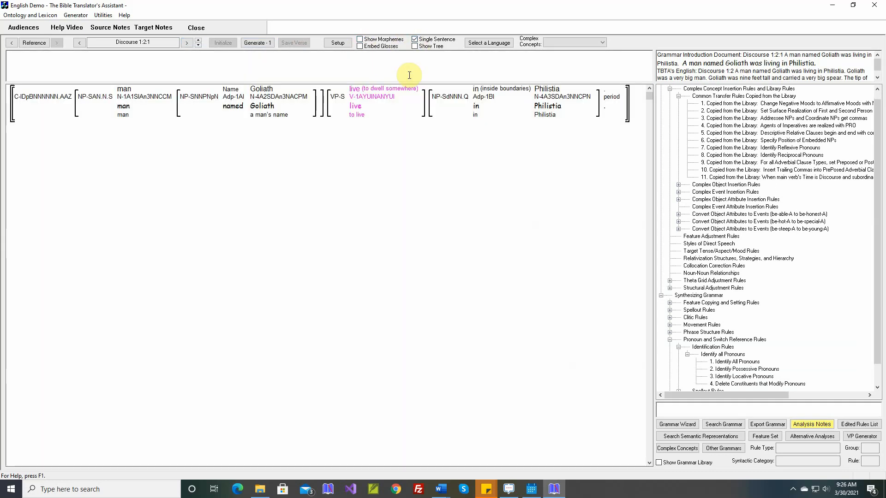